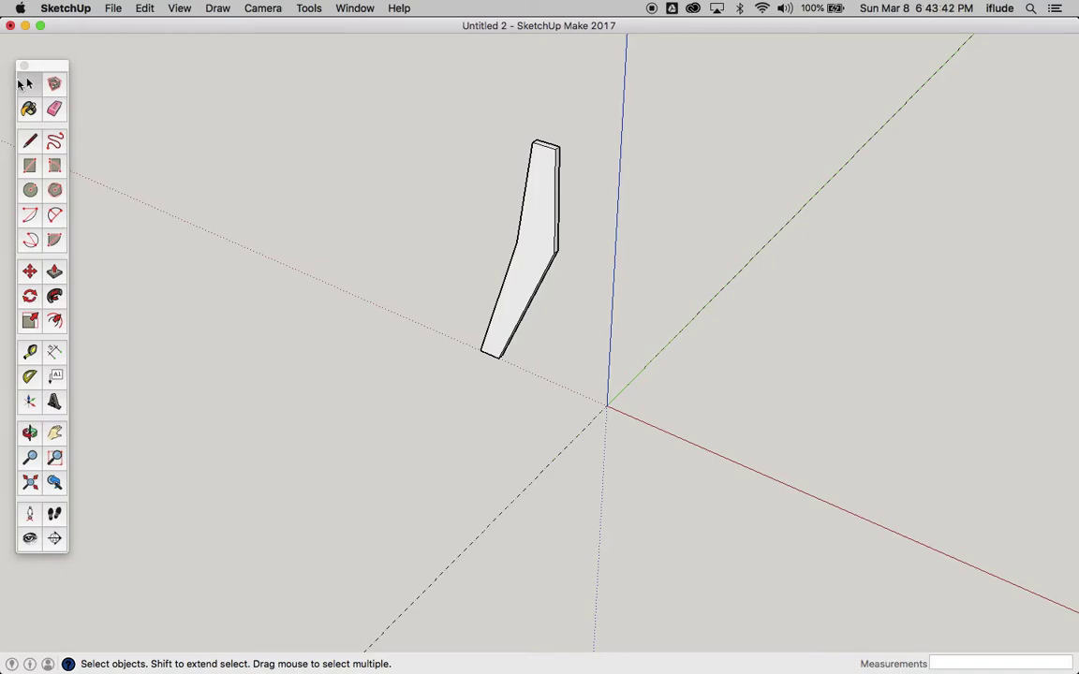
{"action": "left_click", "coordinate": [547, 248]}
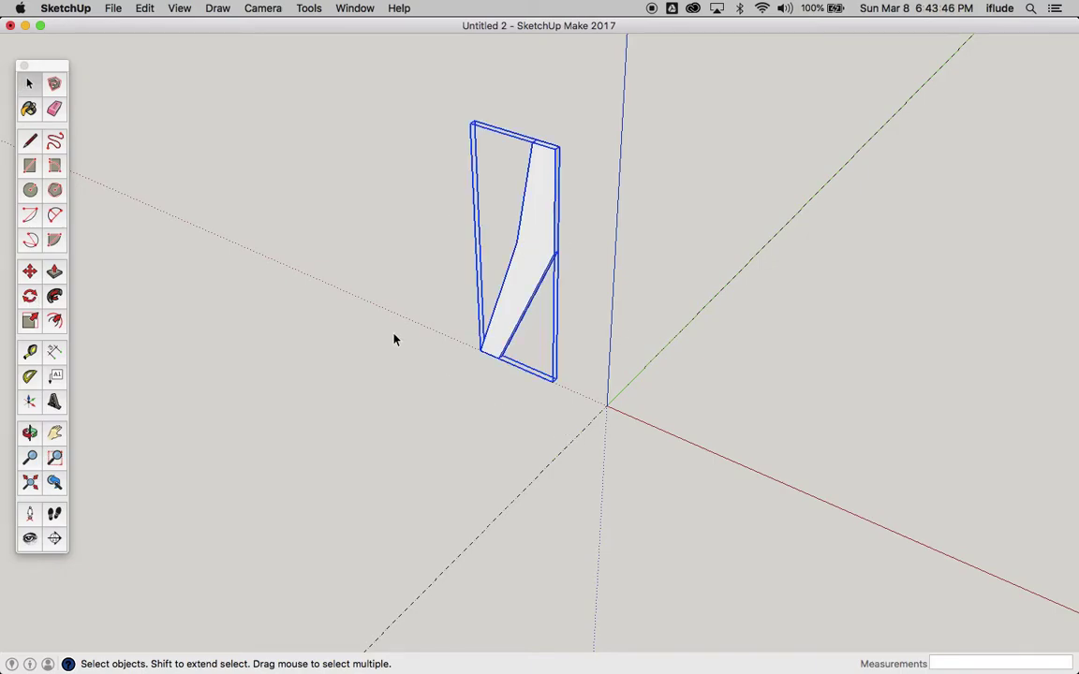
{"action": "left_click", "coordinate": [30, 296]}
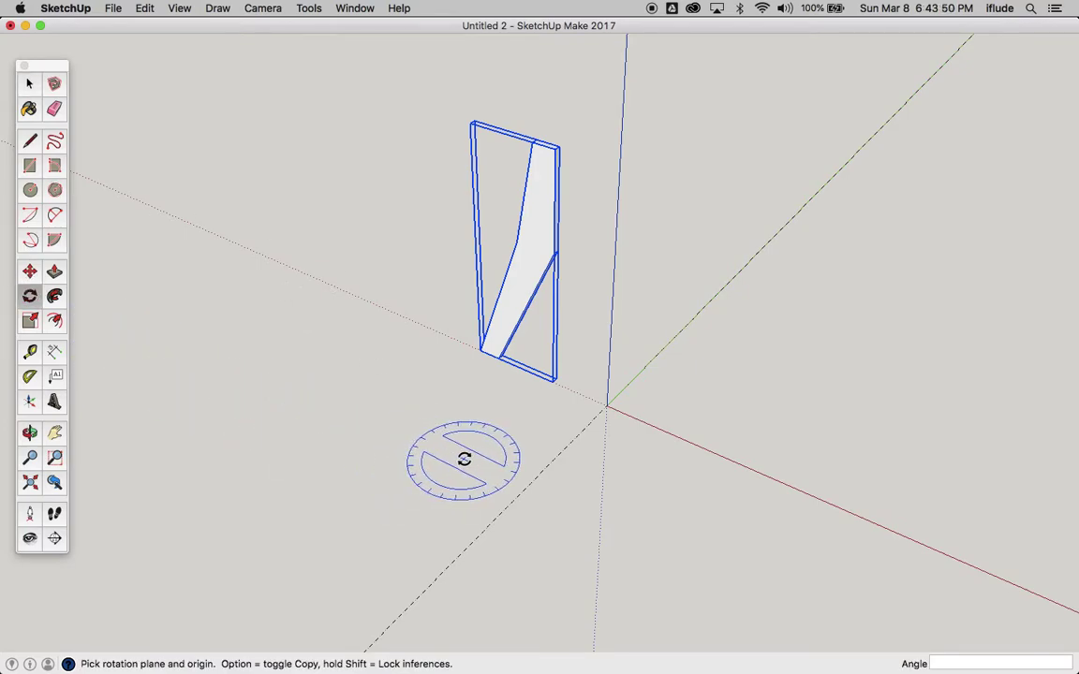
{"action": "key", "text": "Left"}
{"action": "key", "text": "Right"}
{"action": "key", "text": "Left"}
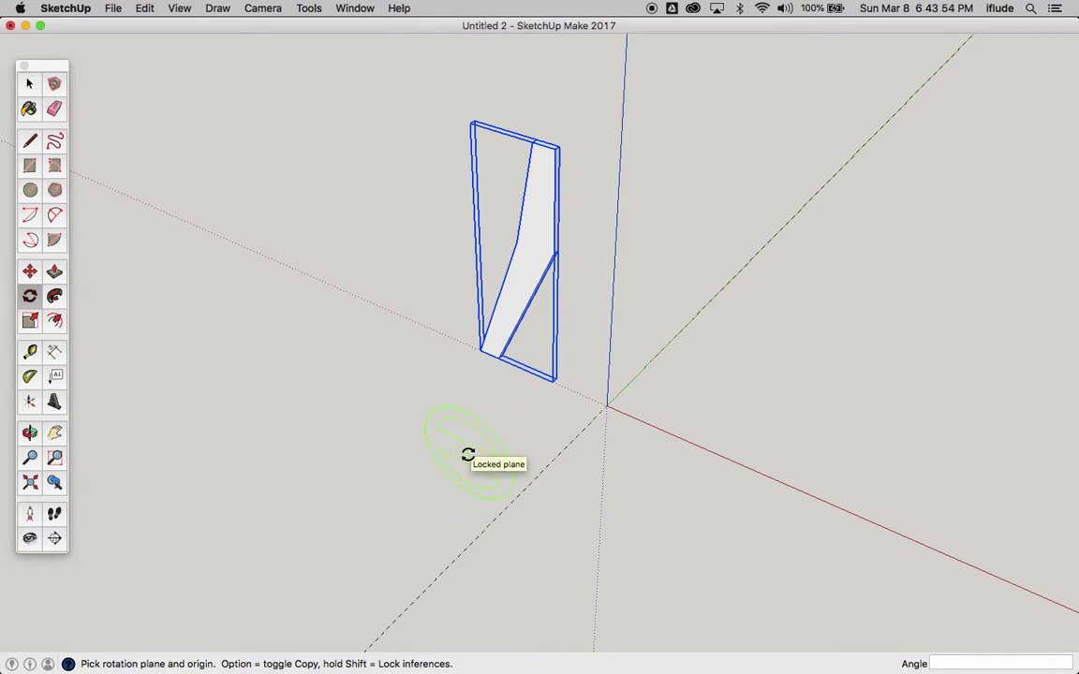
{"action": "key", "text": "Left"}
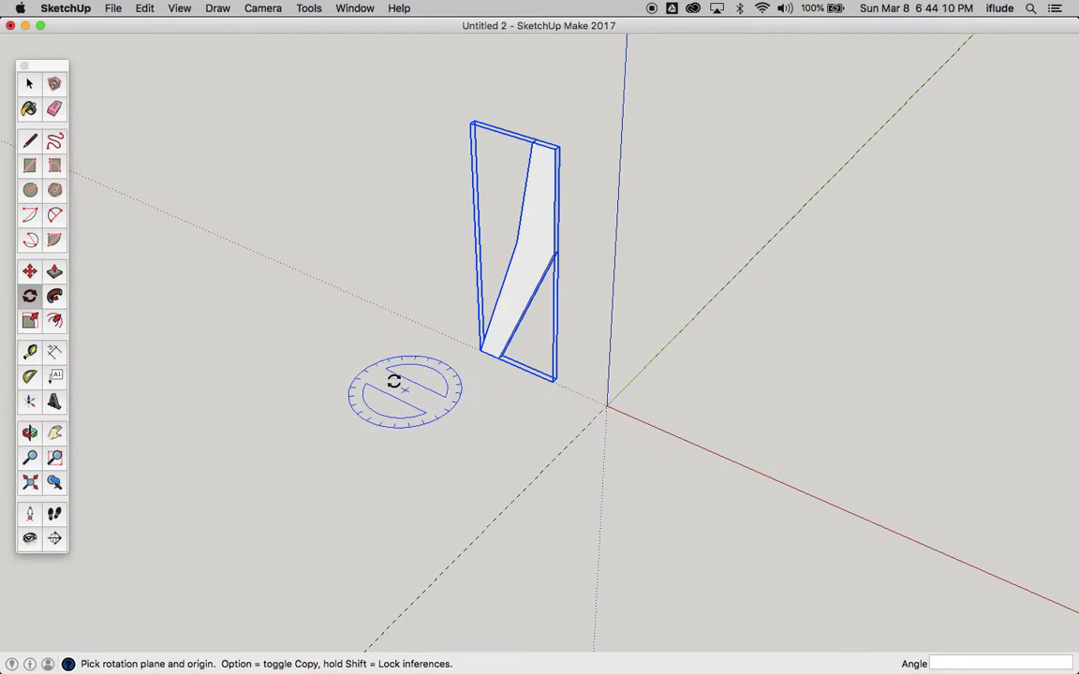
{"action": "key", "text": "shift"}
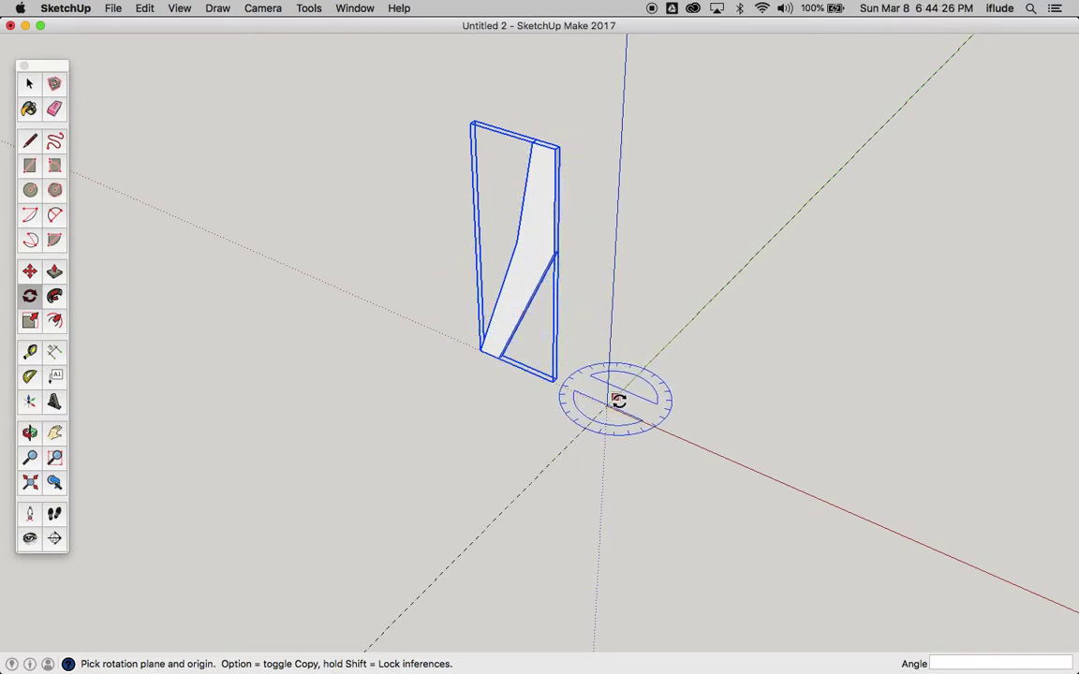
{"action": "left_click", "coordinate": [29, 86]}
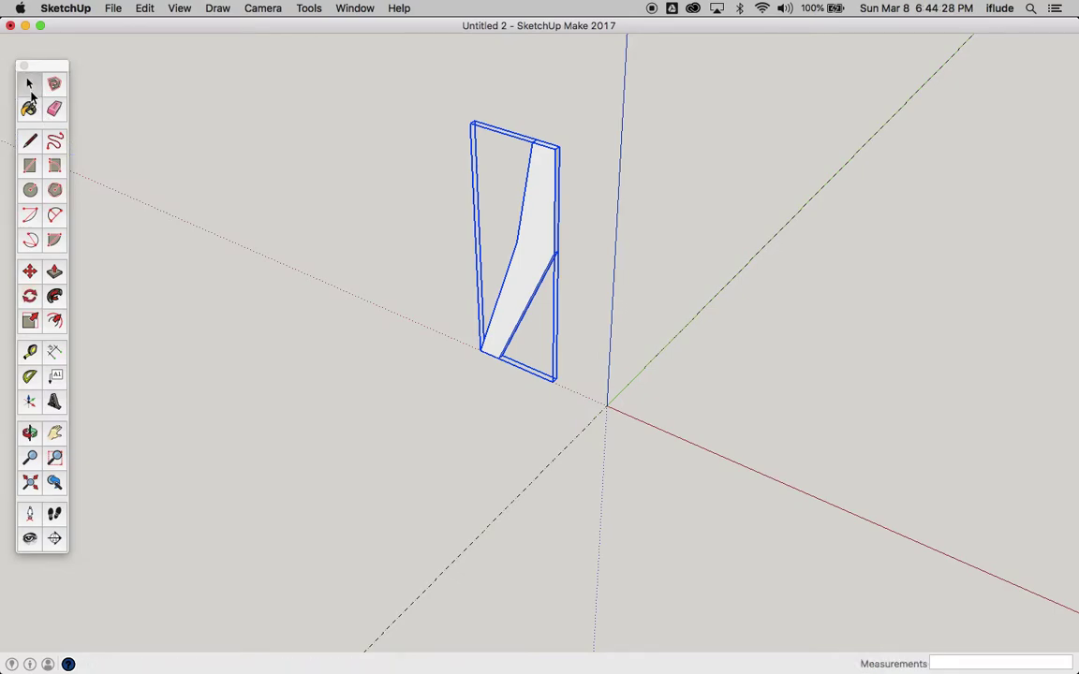
- Inside the leg component, place a guide about 10 mm from its bottom front edge, through the middle of its thickness, and leave the component
{"action": "scroll", "coordinate": [514, 361], "scroll_direction": "up", "scroll_amount": 3}
{"action": "scroll", "coordinate": [514, 360], "scroll_direction": "up", "scroll_amount": 5}
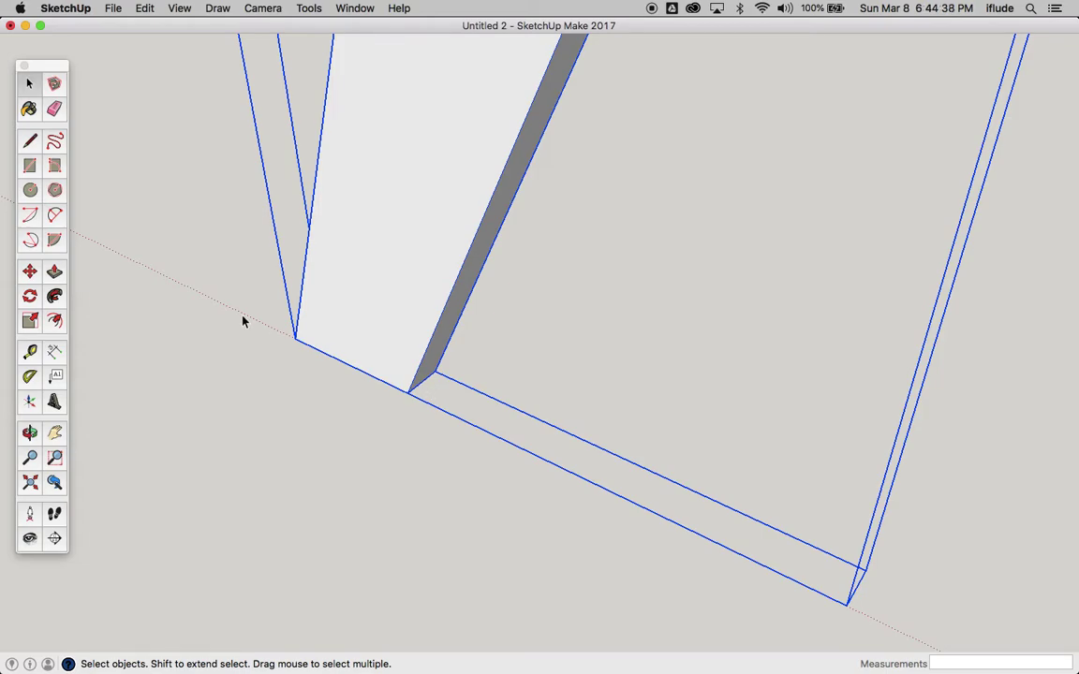
{"action": "scroll", "coordinate": [493, 380], "scroll_direction": "down", "scroll_amount": 5}
{"action": "scroll", "coordinate": [491, 384], "scroll_direction": "down", "scroll_amount": 1}
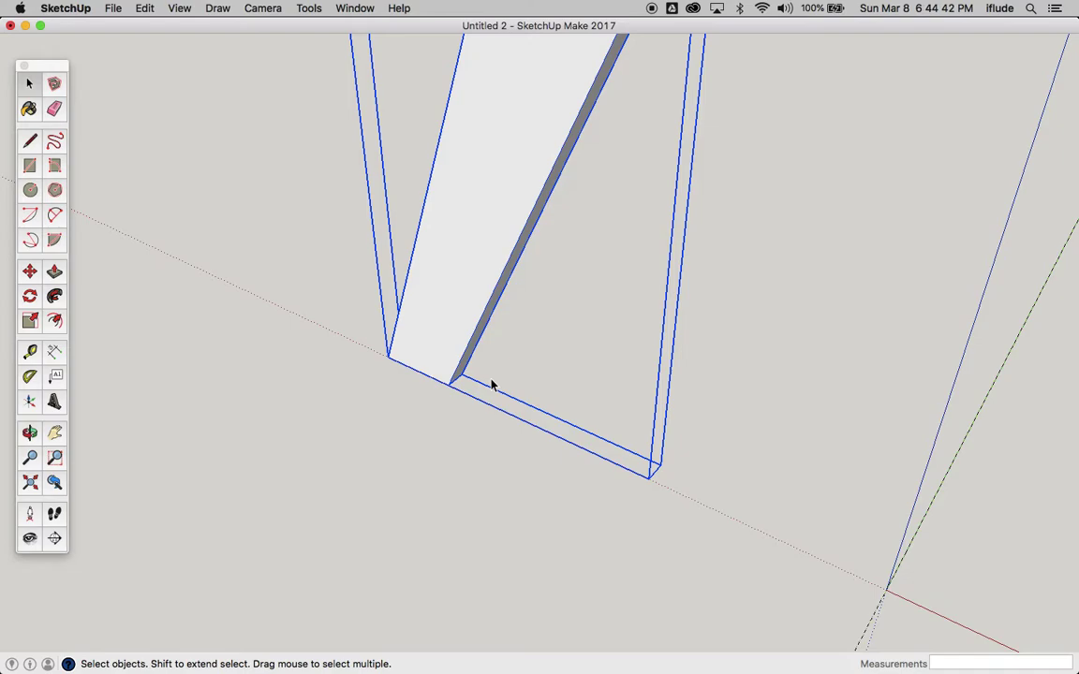
{"action": "double_click", "coordinate": [454, 331]}
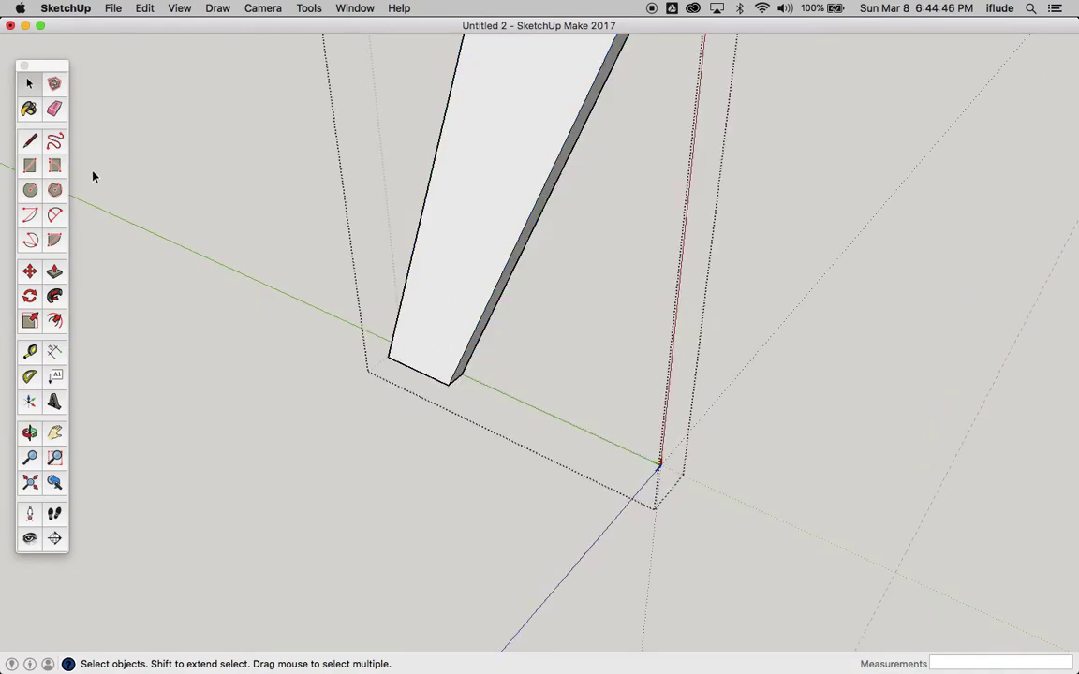
{"action": "left_click", "coordinate": [30, 353]}
{"action": "scroll", "coordinate": [503, 390], "scroll_direction": "up", "scroll_amount": 4}
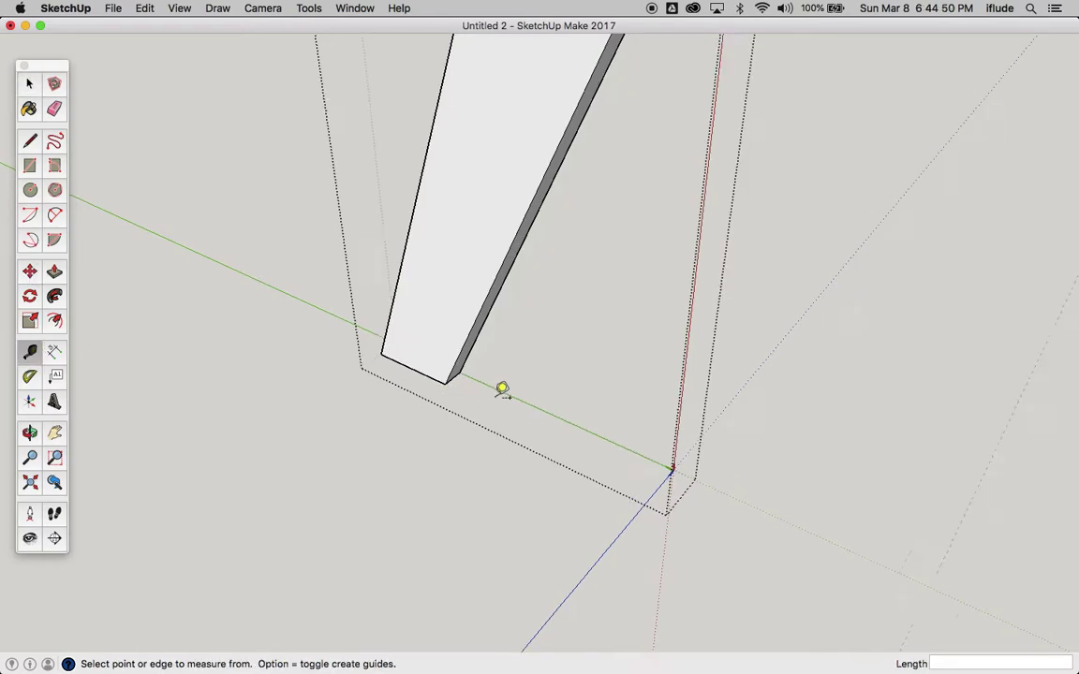
{"action": "scroll", "coordinate": [503, 389], "scroll_direction": "up", "scroll_amount": 2}
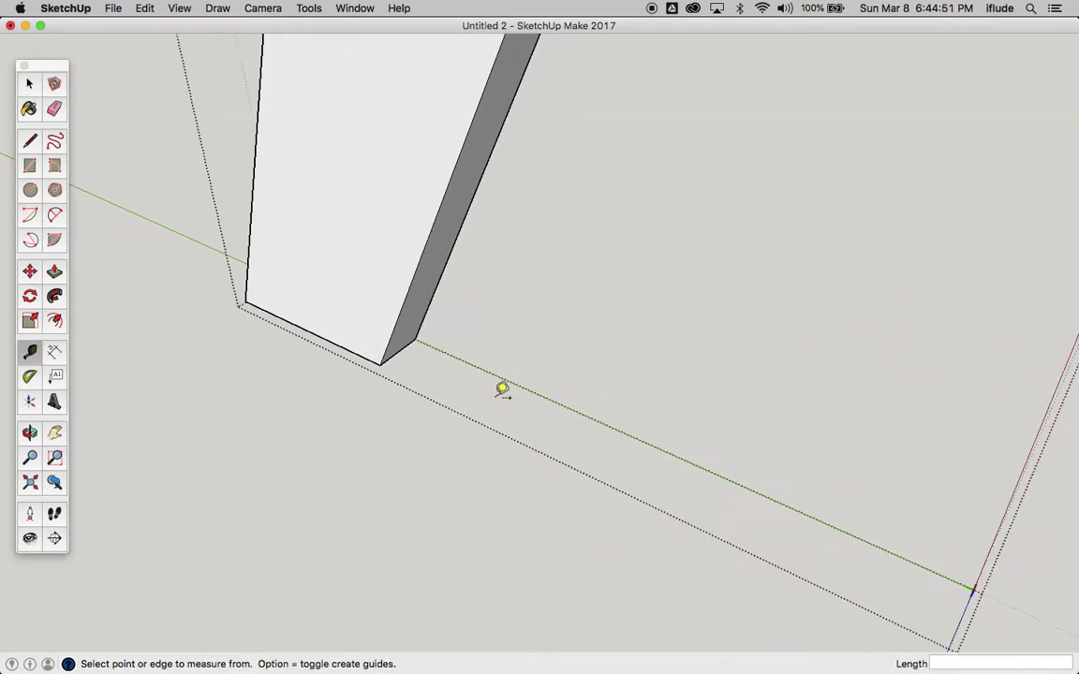
{"action": "left_click", "coordinate": [355, 350]}
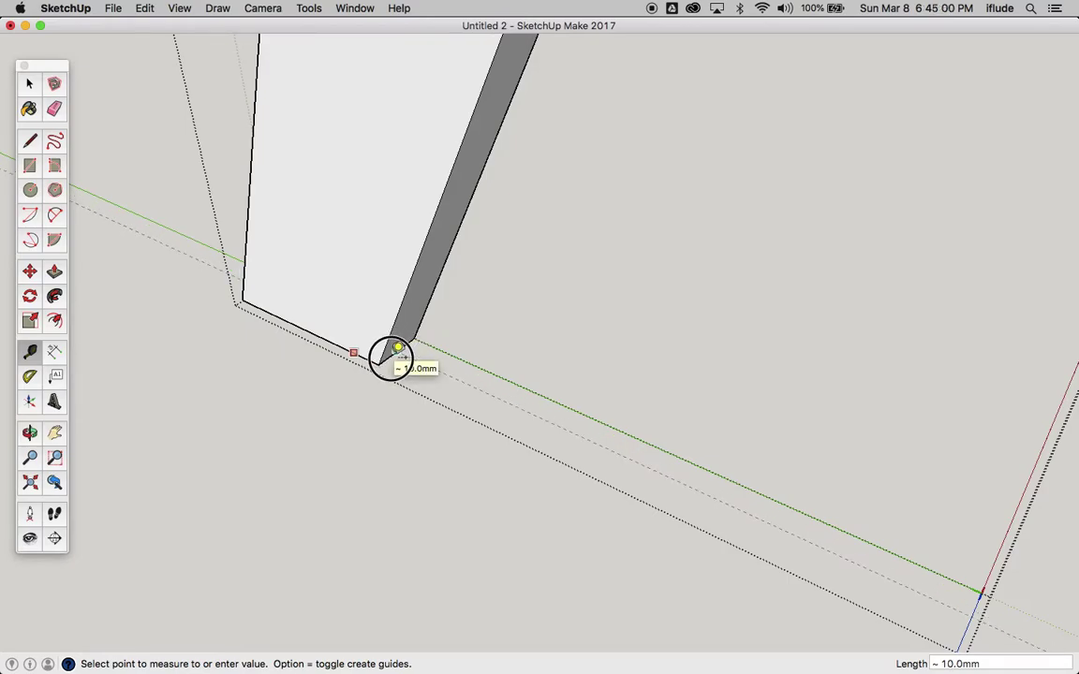
{"action": "left_click", "coordinate": [398, 350]}
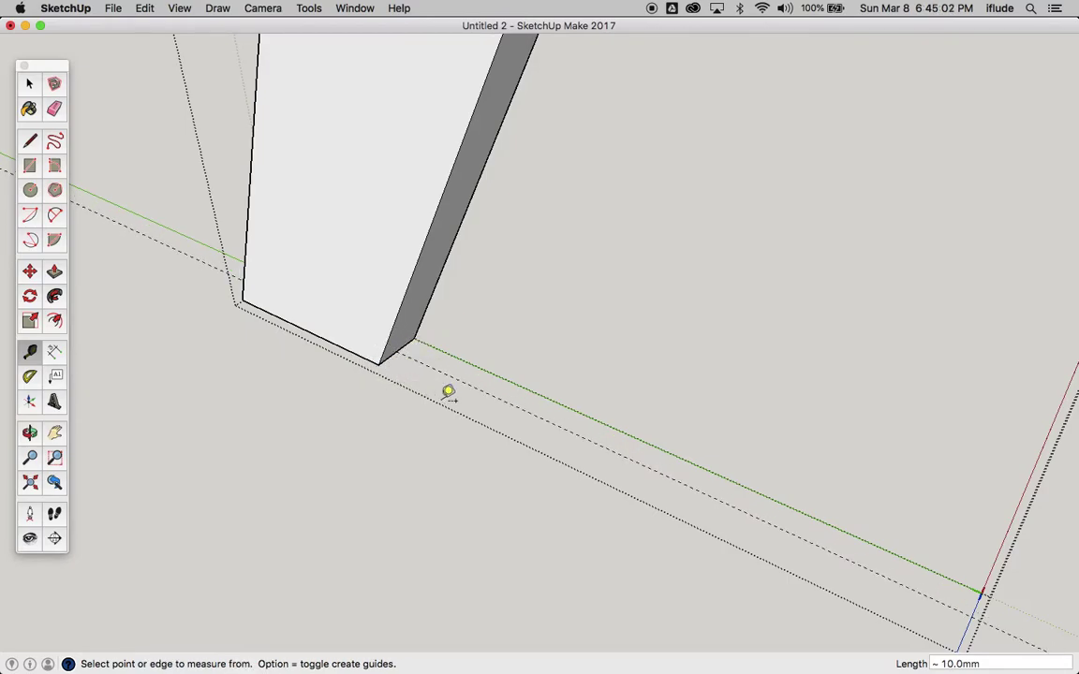
{"action": "scroll", "coordinate": [449, 392], "scroll_direction": "down", "scroll_amount": 10}
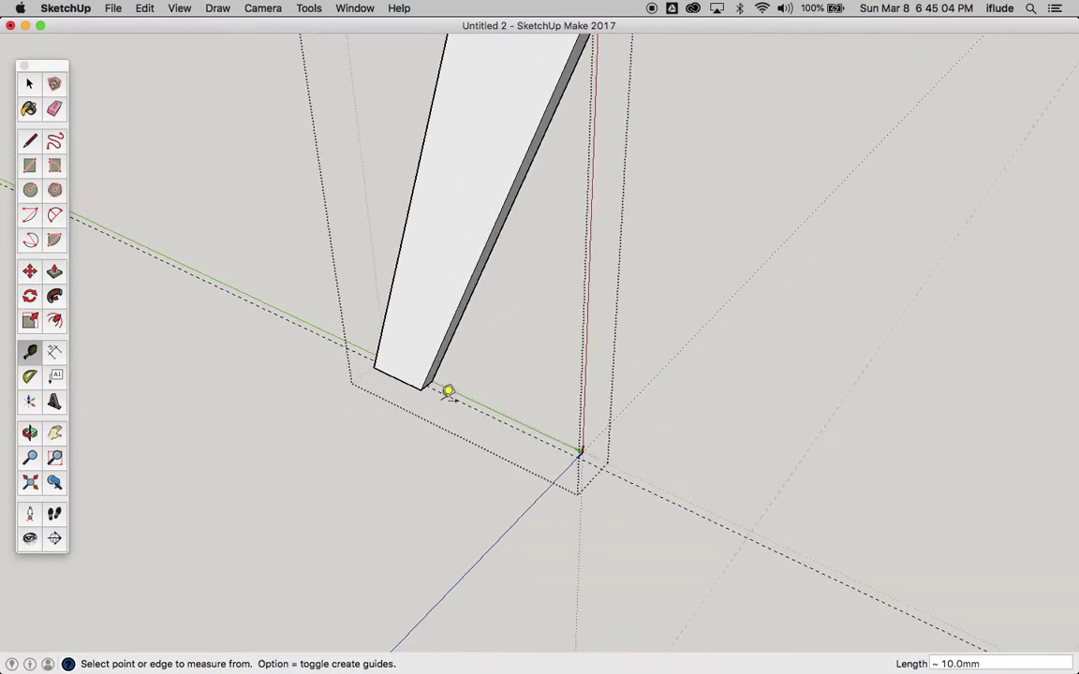
{"action": "scroll", "coordinate": [448, 392], "scroll_direction": "up", "scroll_amount": 5}
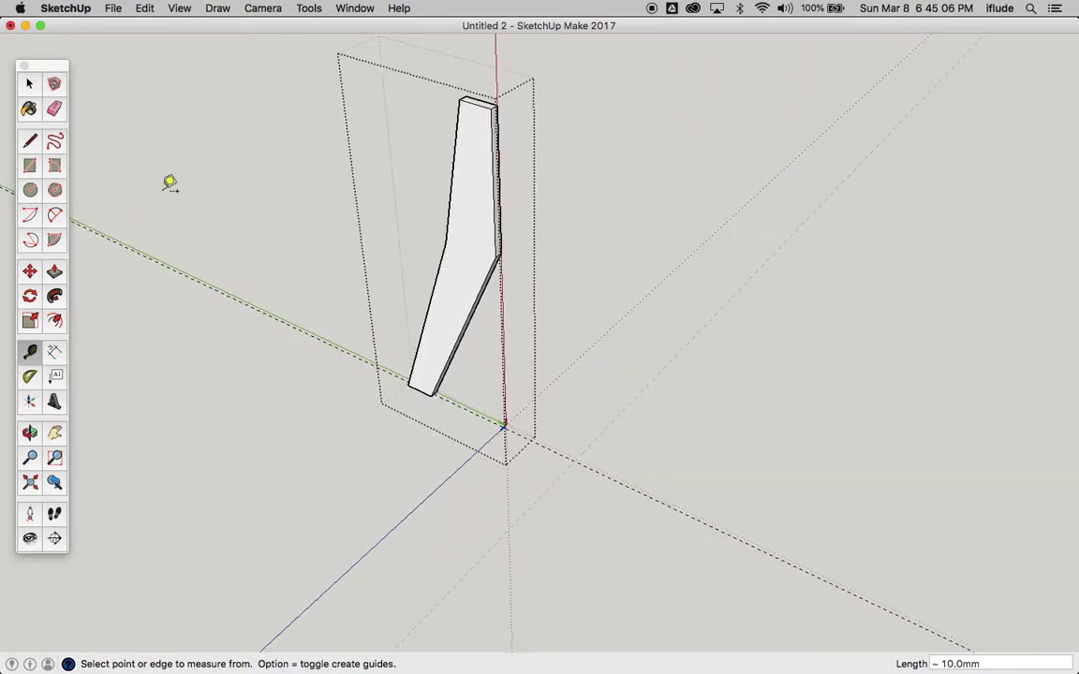
{"action": "left_click", "coordinate": [29, 84]}
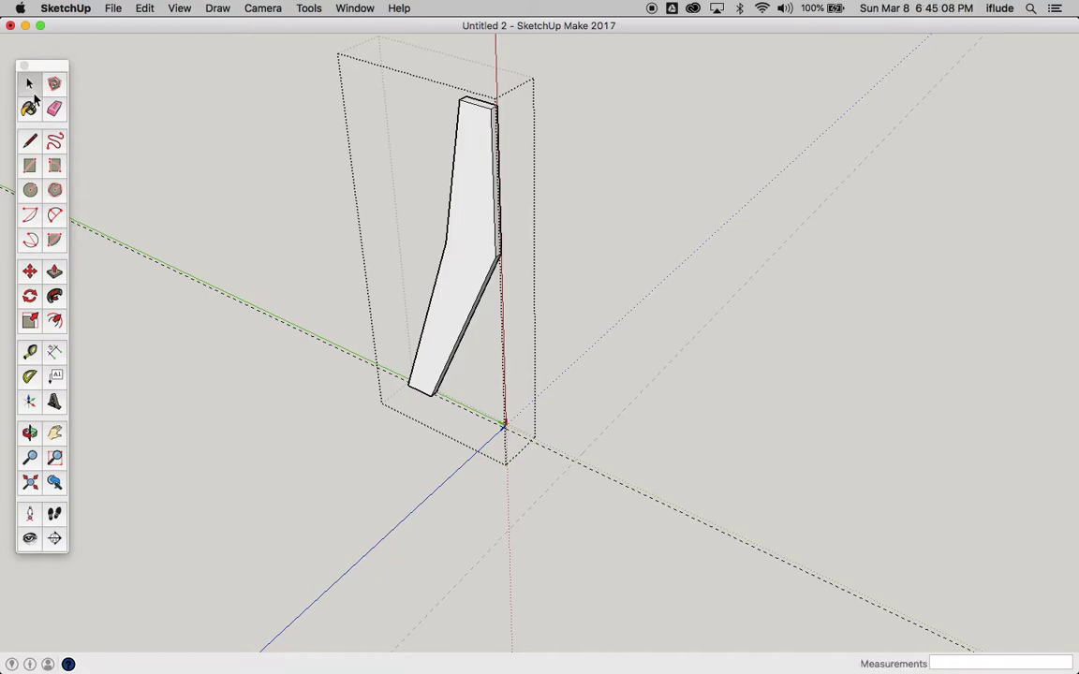
{"action": "left_click", "coordinate": [249, 330]}
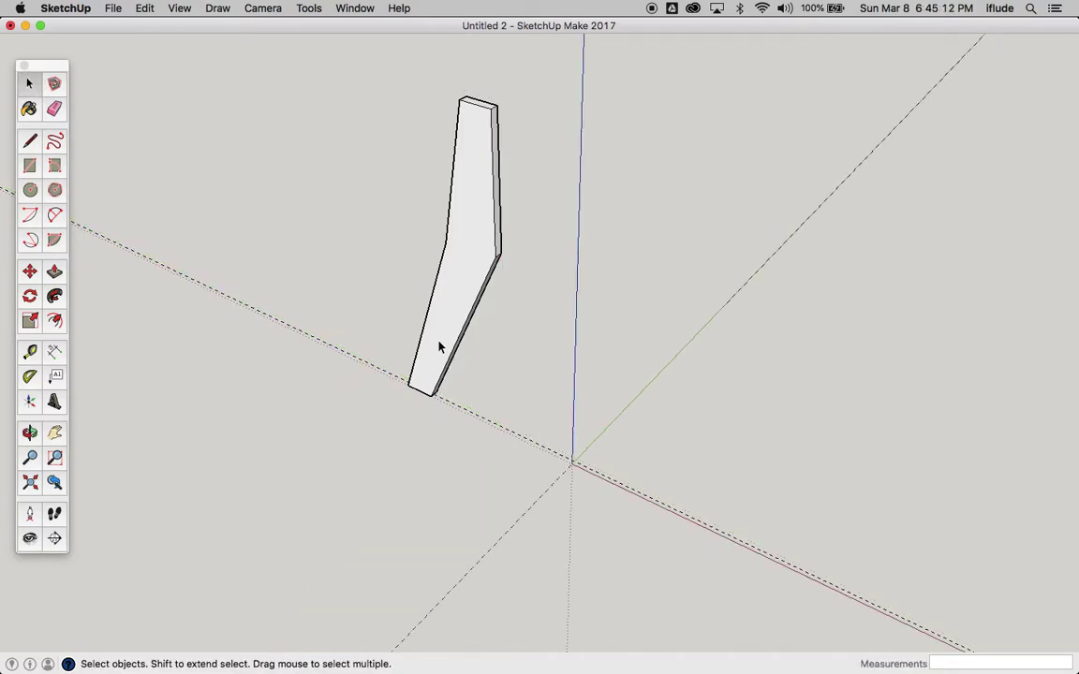
- Move the leg with its guide from the guide's intersection with the green axis to the origin, centring its thickness on the red axis
{"action": "key", "text": "super+z"}
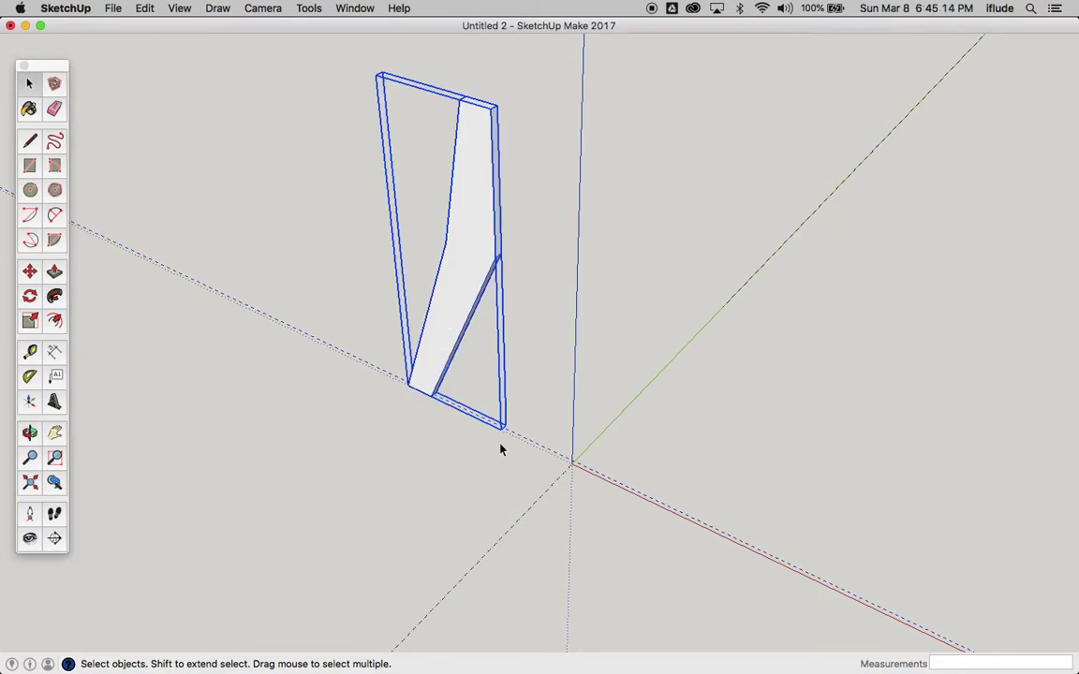
{"action": "scroll", "coordinate": [501, 447], "scroll_direction": "up", "scroll_amount": 5}
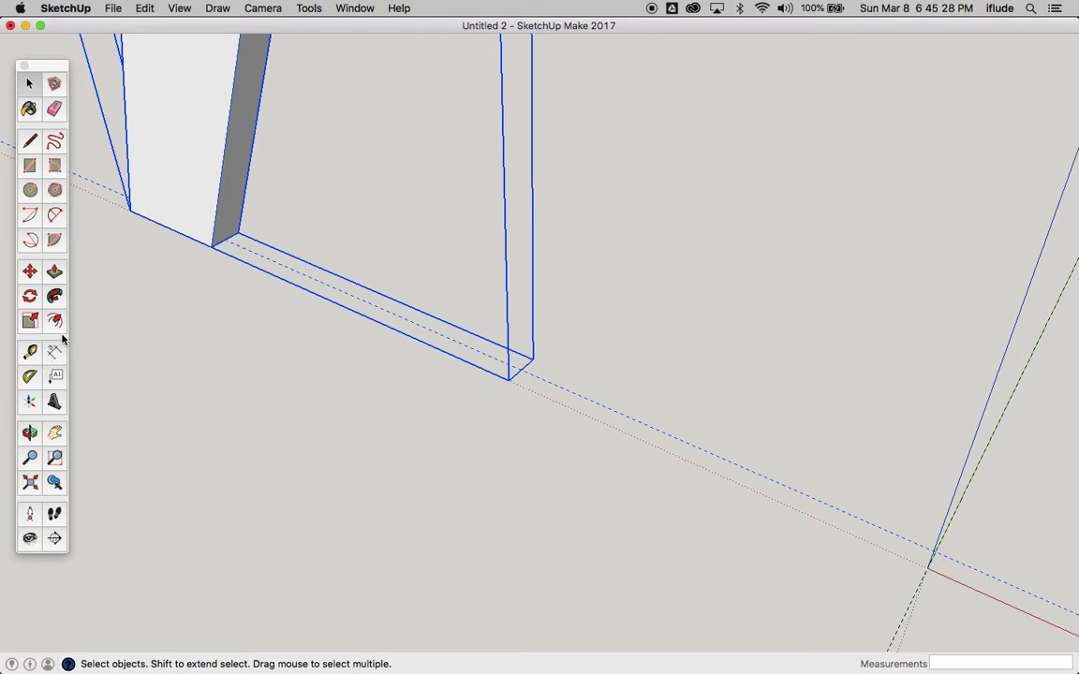
{"action": "key", "text": "o"}
{"action": "left_click_drag", "start_coordinate": [467, 347], "coordinate": [363, 284]}
{"action": "scroll", "coordinate": [783, 527], "scroll_direction": "up", "scroll_amount": 3}
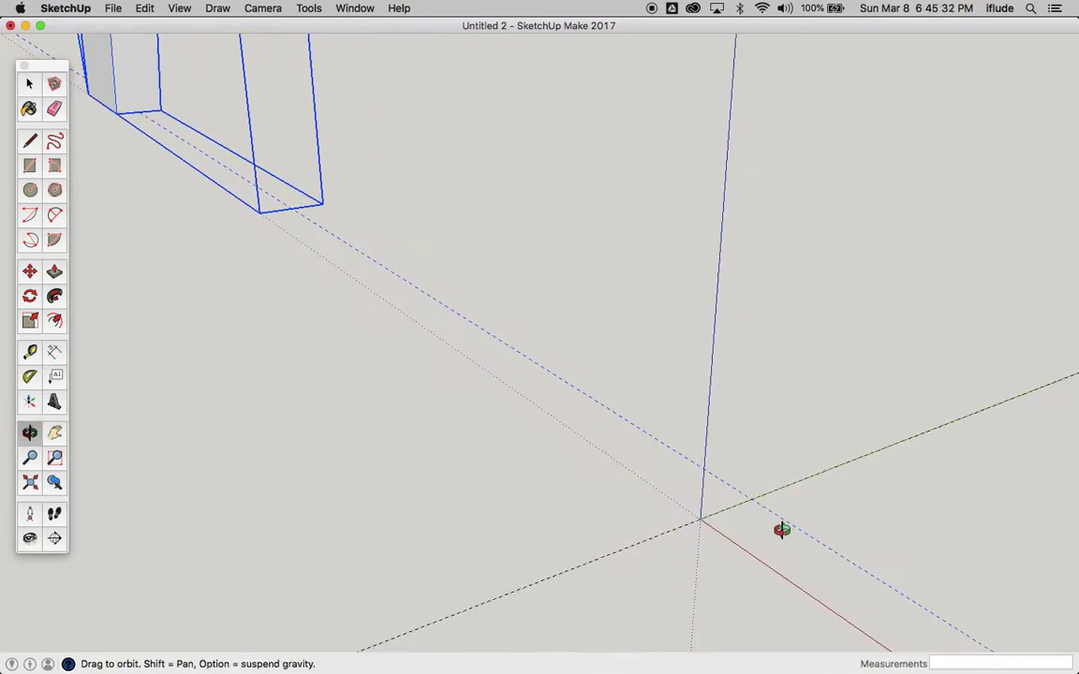
{"action": "scroll", "coordinate": [783, 530], "scroll_direction": "up", "scroll_amount": 1}
{"action": "left_click", "coordinate": [29, 271]}
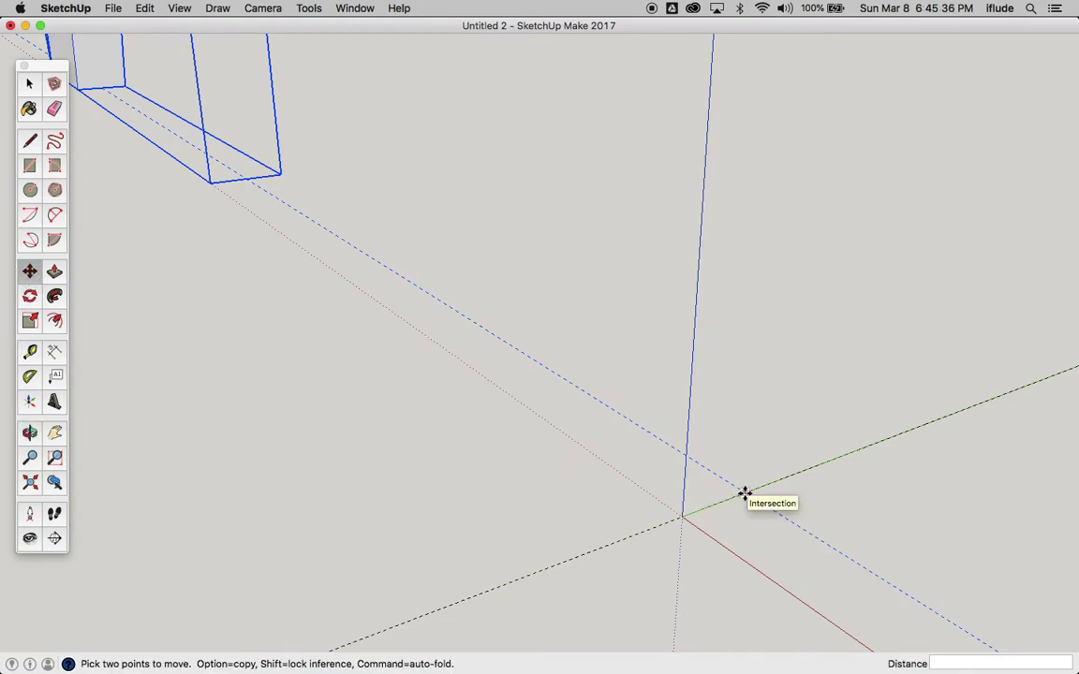
{"action": "left_click", "coordinate": [745, 494]}
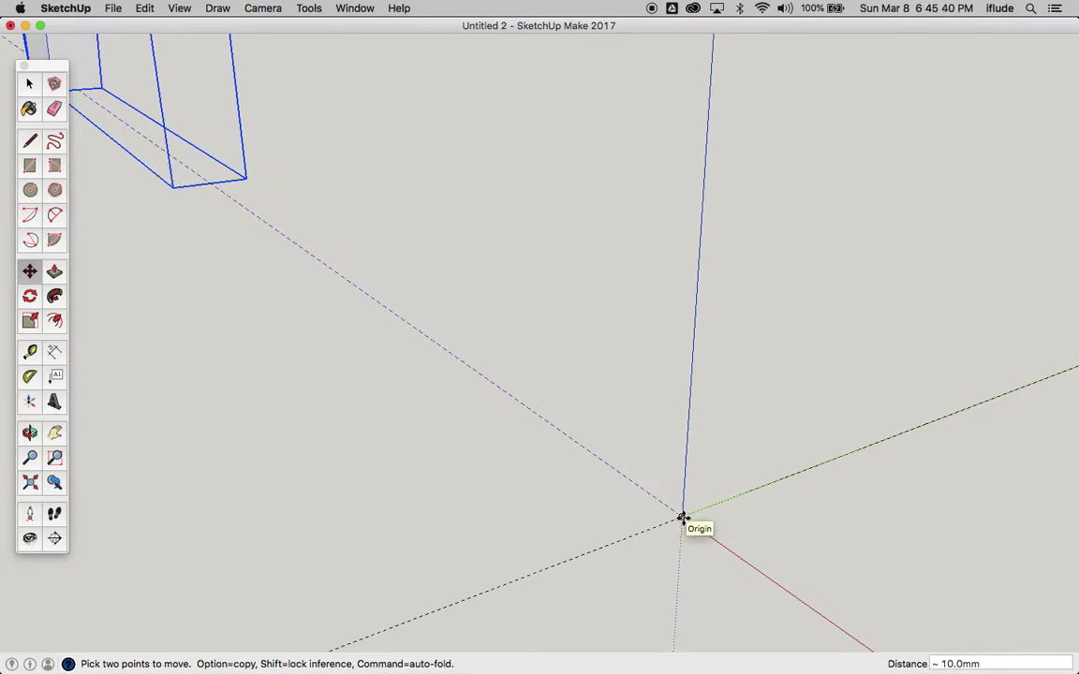
{"action": "scroll", "coordinate": [663, 457], "scroll_direction": "down", "scroll_amount": 3}
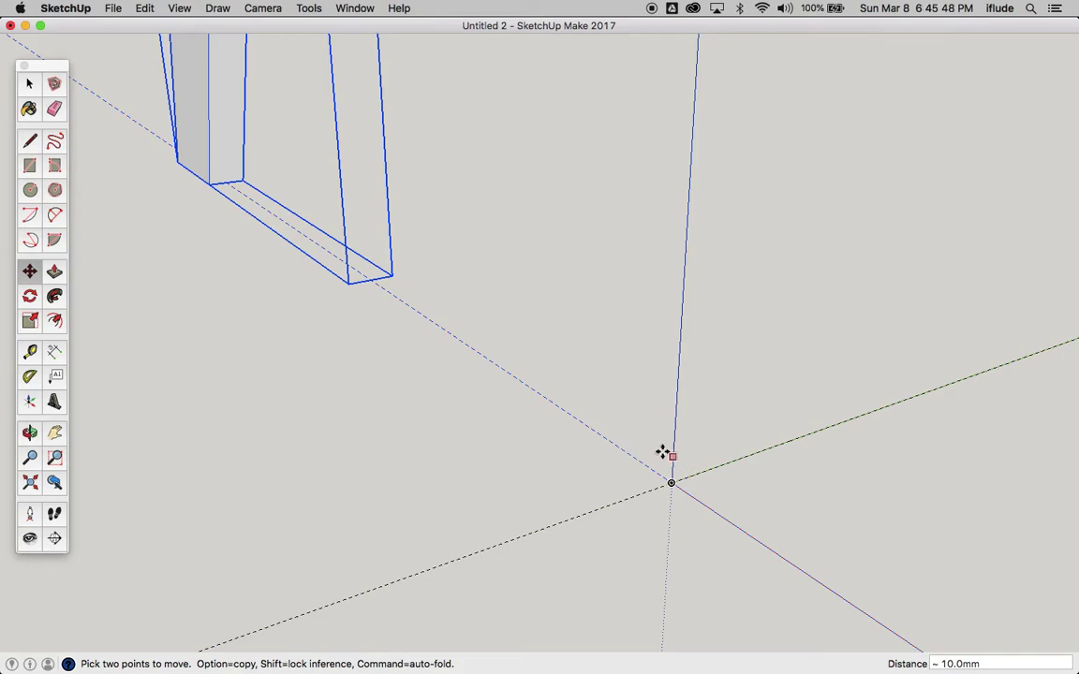
{"action": "scroll", "coordinate": [689, 466], "scroll_direction": "down", "scroll_amount": 3}
{"action": "scroll", "coordinate": [689, 465], "scroll_direction": "down", "scroll_amount": 4}
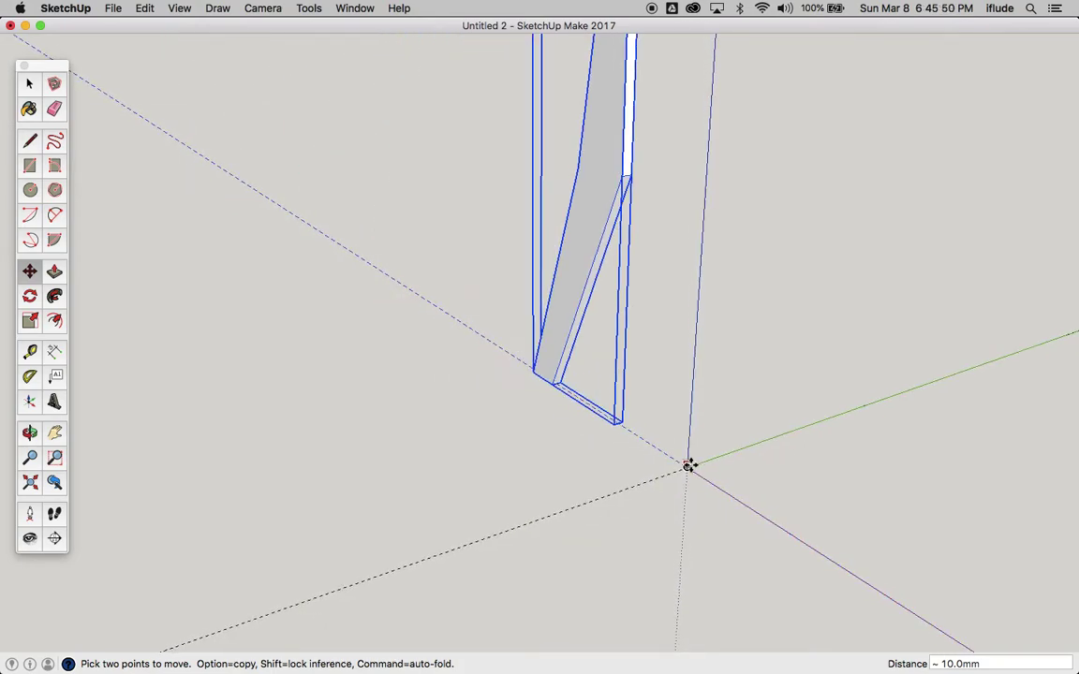
{"action": "left_click", "coordinate": [29, 84]}
{"action": "left_click", "coordinate": [508, 330]}
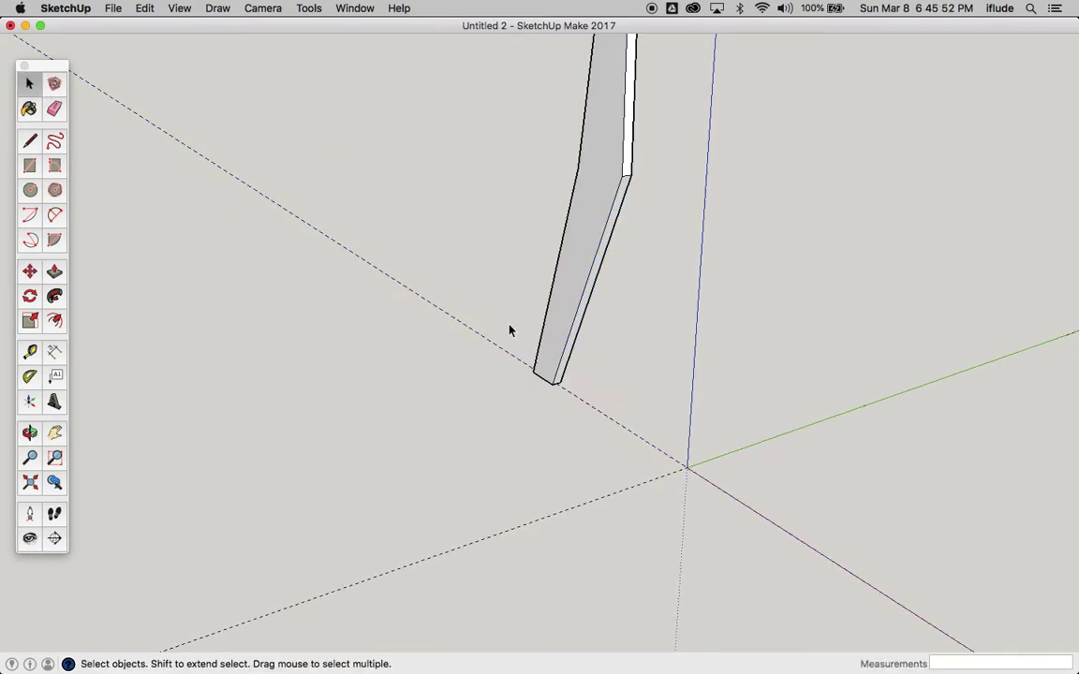
- Open the leg component, delete the guide line inside it, and leave the component
{"action": "left_click", "coordinate": [564, 344]}
{"action": "double_click", "coordinate": [565, 344]}
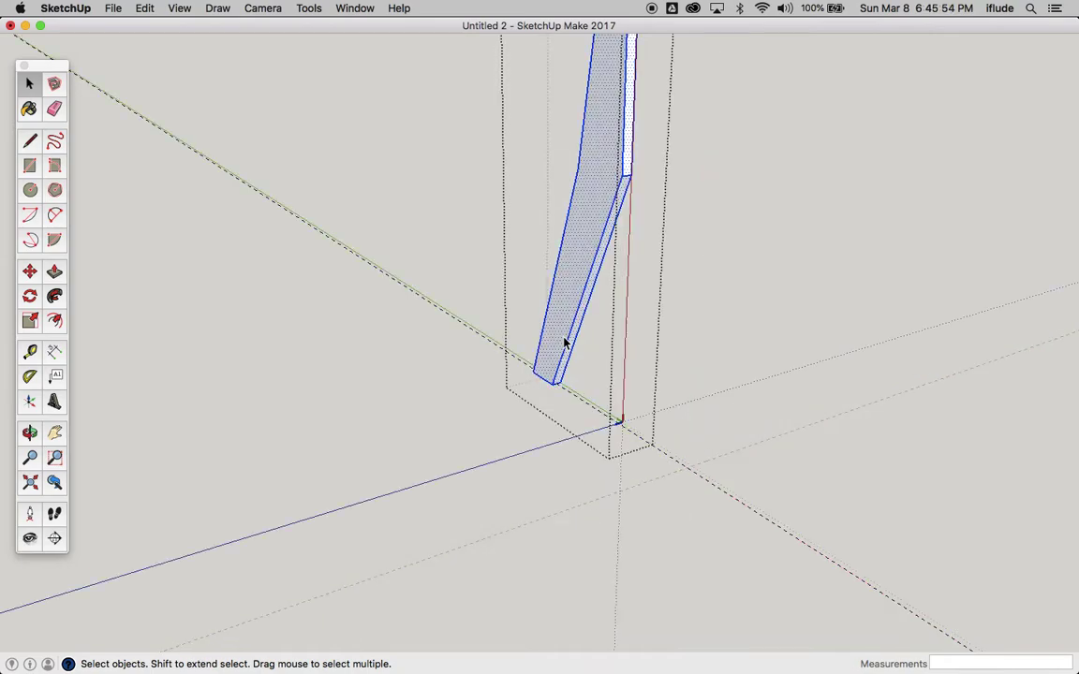
{"action": "left_click", "coordinate": [661, 459]}
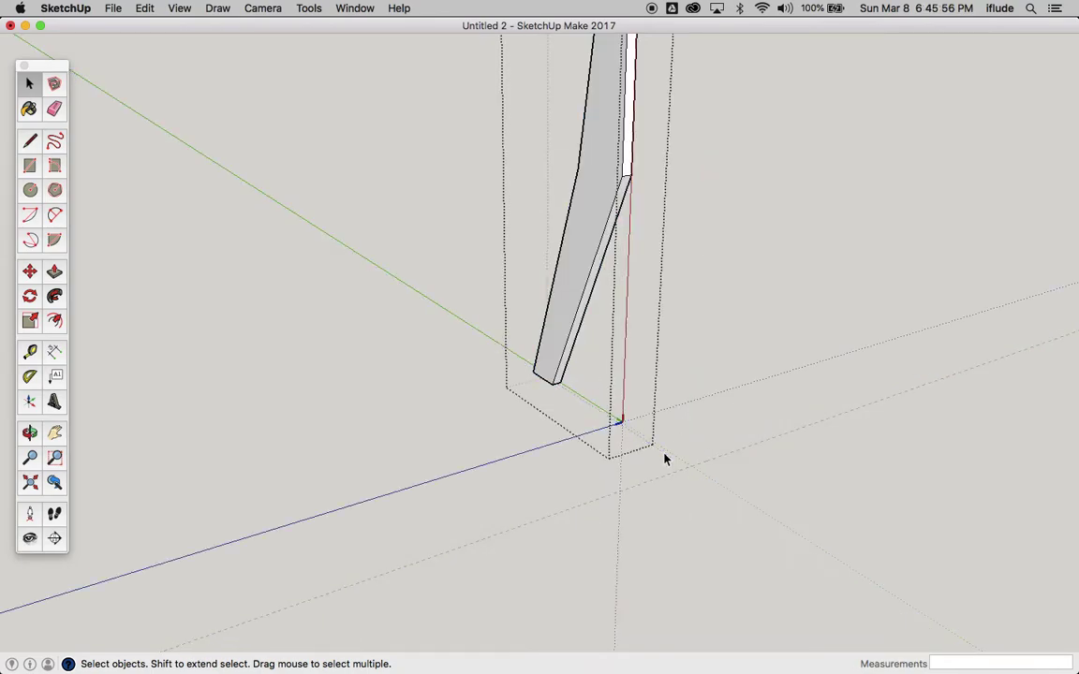
{"action": "left_click", "coordinate": [524, 498]}
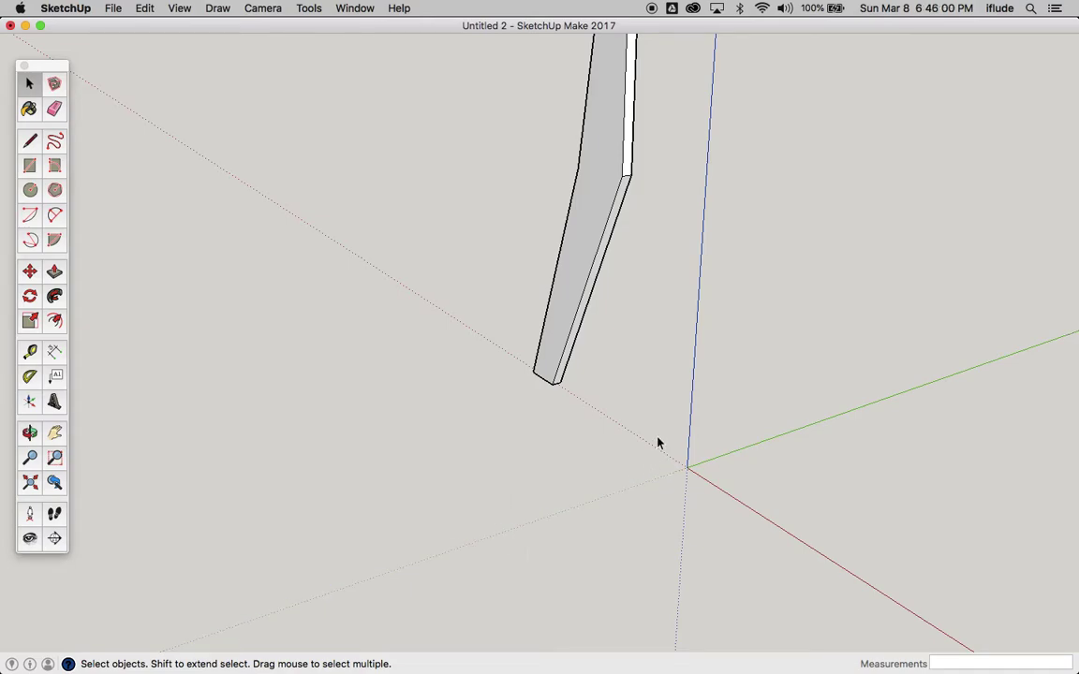
- Rotate a copy of the leg 270° around the origin in the ground plane, taking the red axis as the starting direction
{"action": "scroll", "coordinate": [703, 400], "scroll_direction": "down", "scroll_amount": 2}
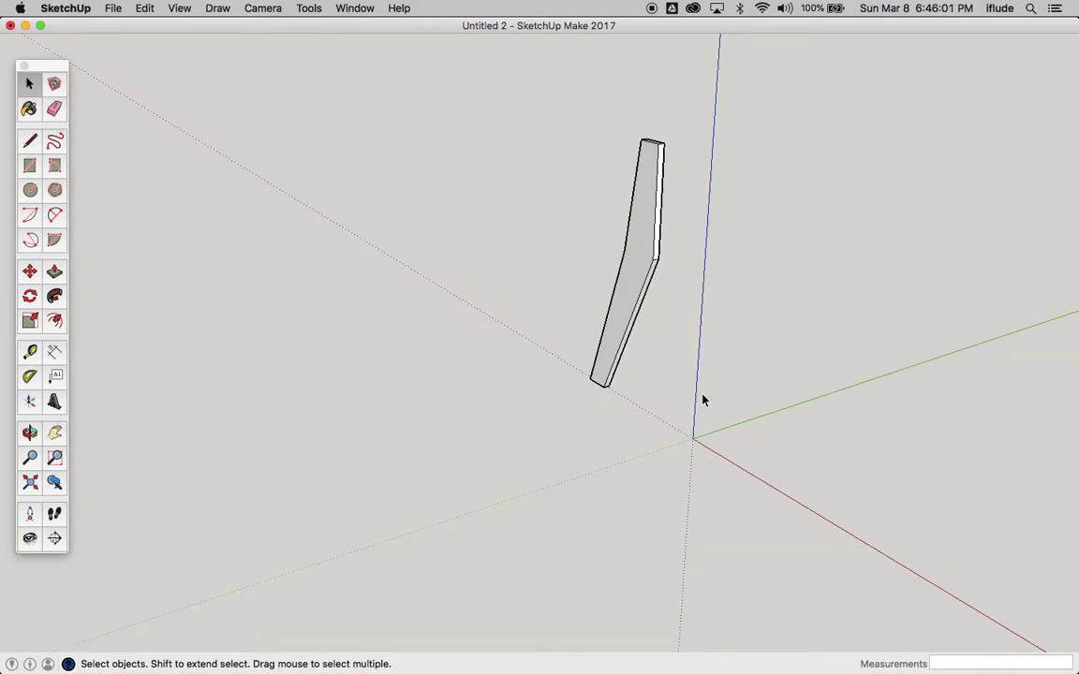
{"action": "left_click", "coordinate": [30, 432]}
{"action": "left_click_drag", "start_coordinate": [638, 313], "coordinate": [378, 390]}
{"action": "left_click", "coordinate": [53, 433]}
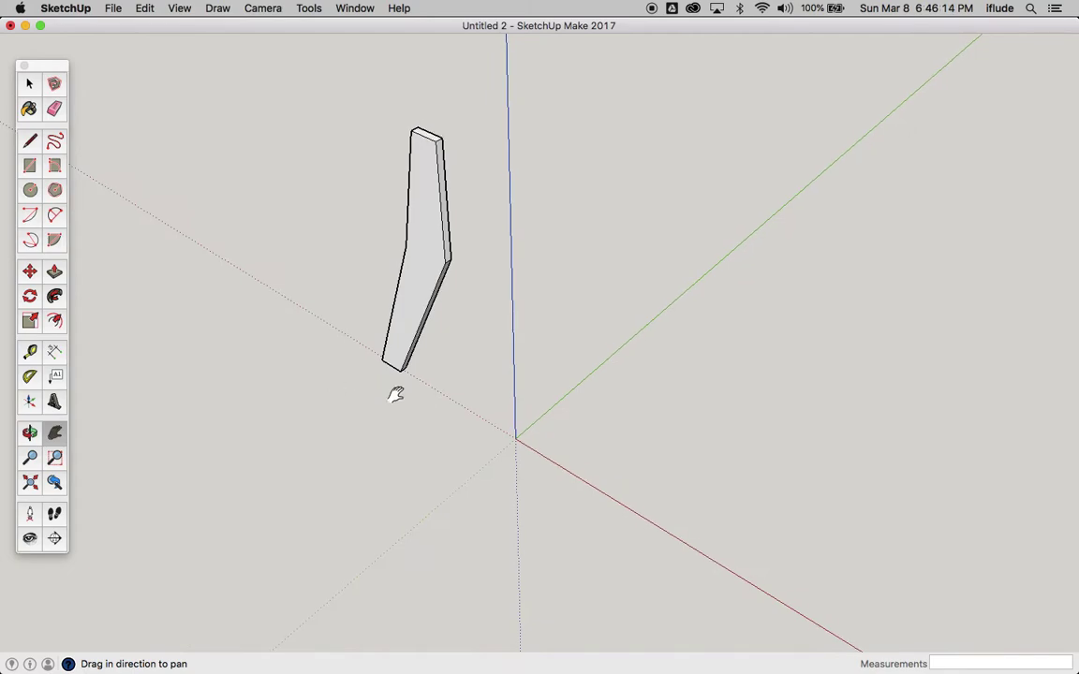
{"action": "left_click", "coordinate": [30, 296]}
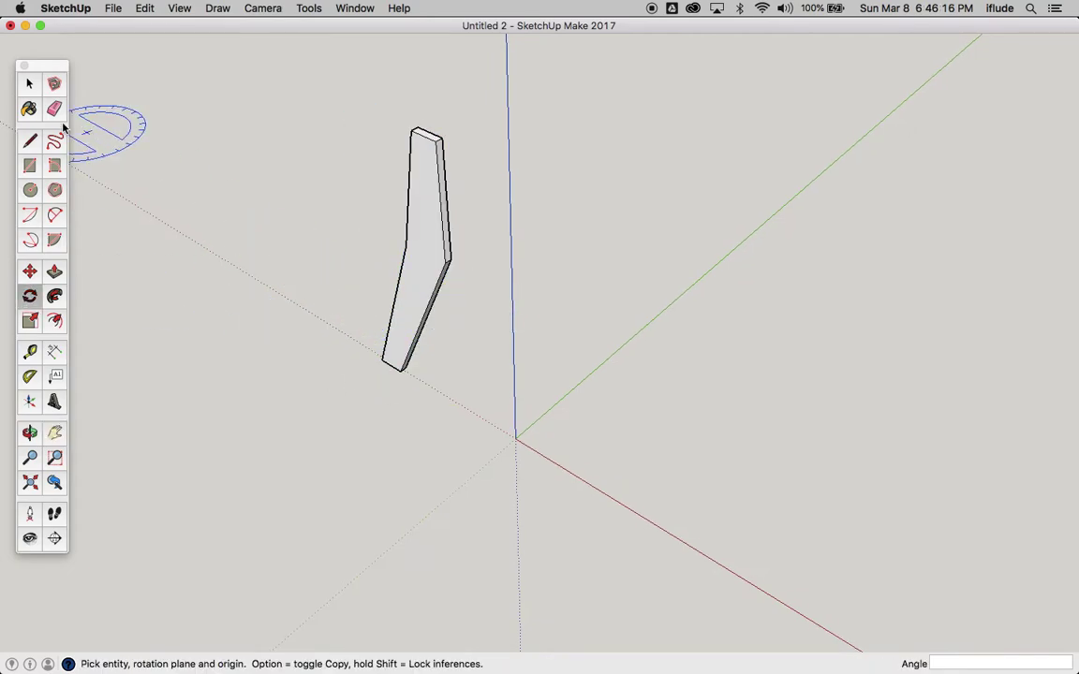
{"action": "left_click", "coordinate": [29, 84]}
{"action": "left_click", "coordinate": [413, 266]}
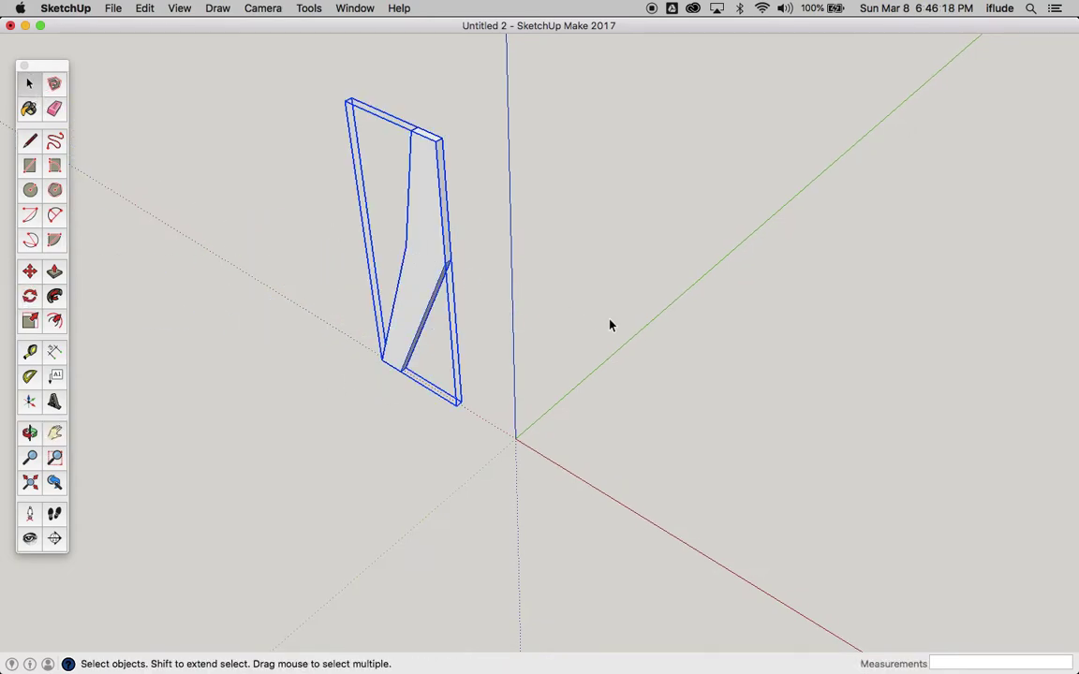
{"action": "left_click", "coordinate": [30, 296]}
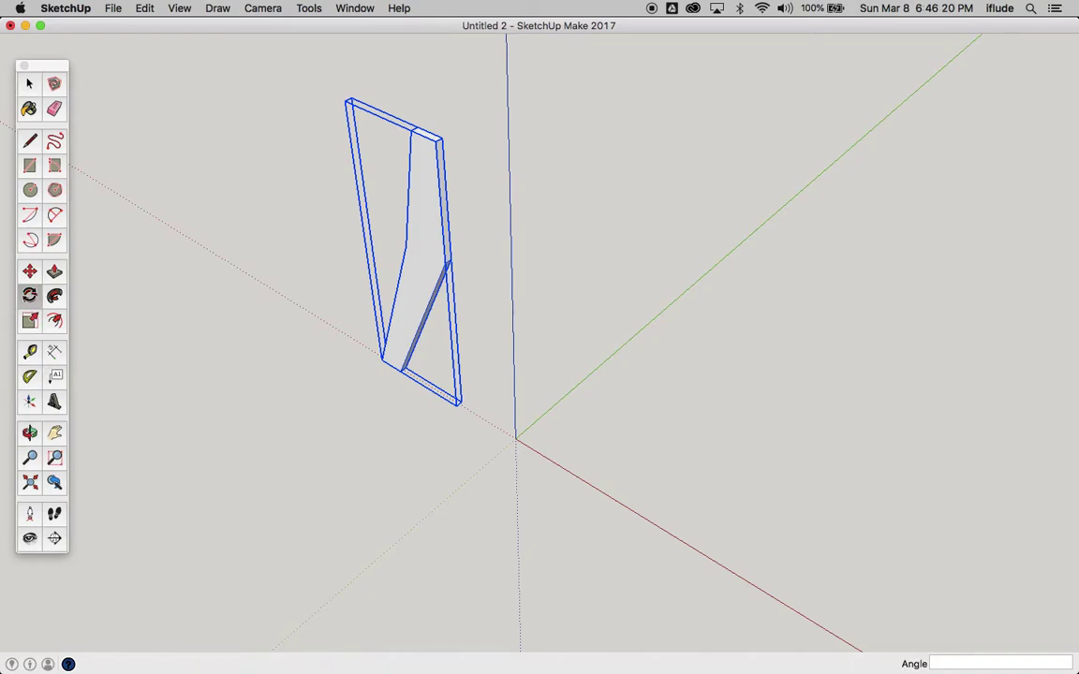
{"action": "left_click", "coordinate": [515, 439]}
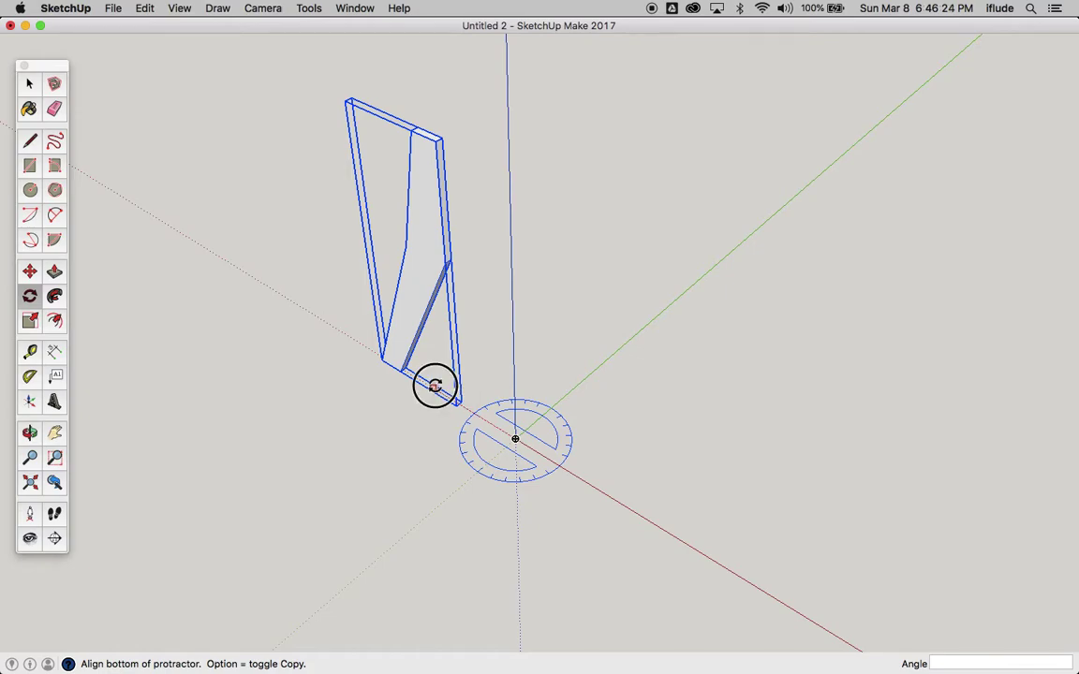
{"action": "left_click", "coordinate": [433, 388]}
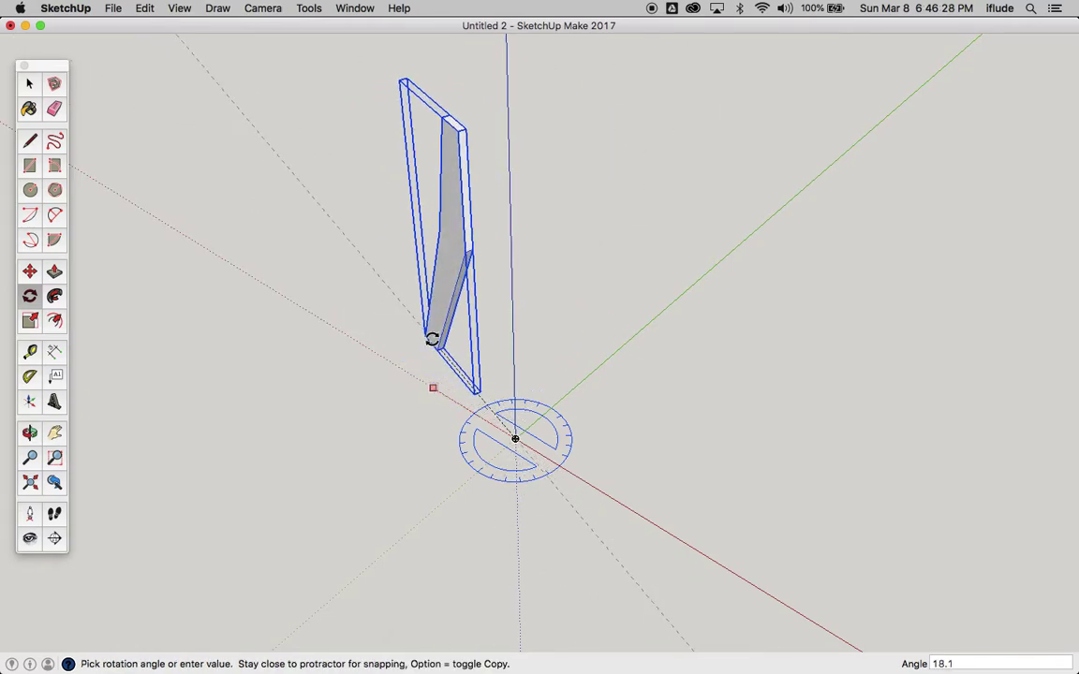
{"action": "key", "text": "alt"}
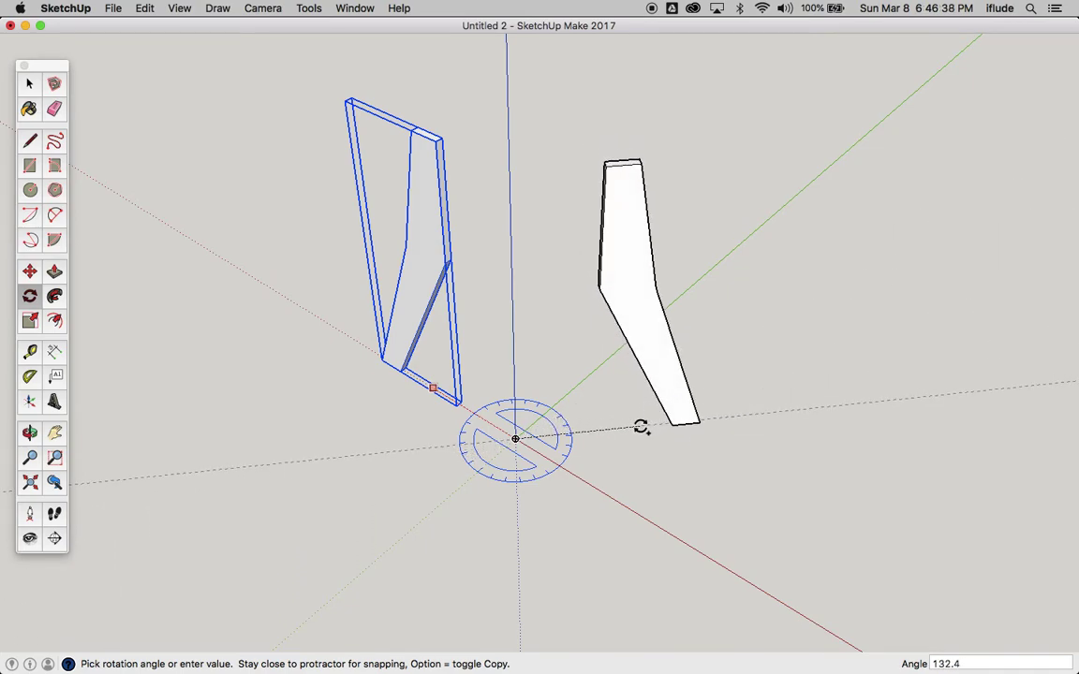
{"action": "type", "text": "270"}
{"action": "key", "text": "Return"}
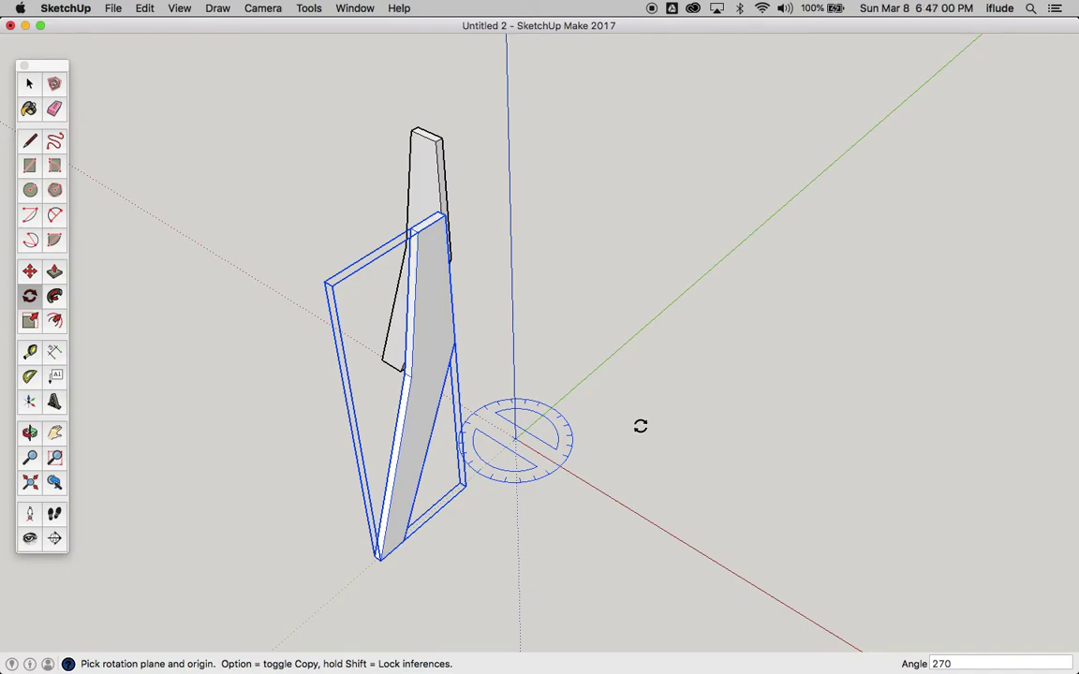
- Divide the 270° rotation into three evenly spaced leg copies with /3, and undo the copies
{"action": "type", "text": "/3"}
{"action": "key", "text": "Return"}
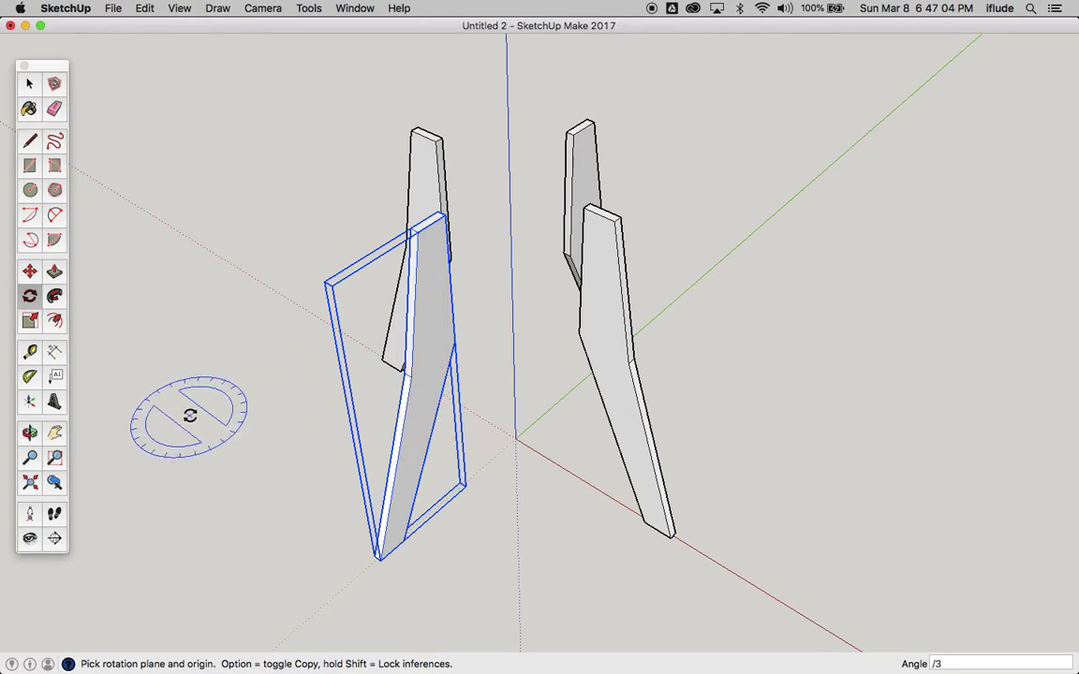
{"action": "left_click", "coordinate": [30, 432]}
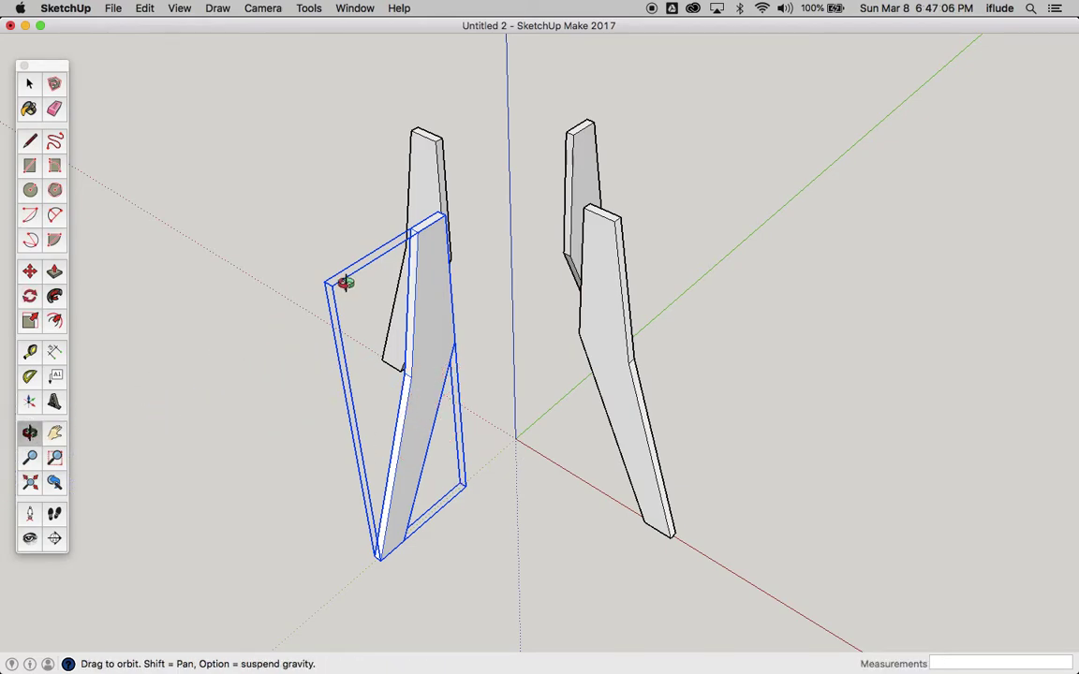
{"action": "left_click_drag", "start_coordinate": [345, 282], "coordinate": [421, 233]}
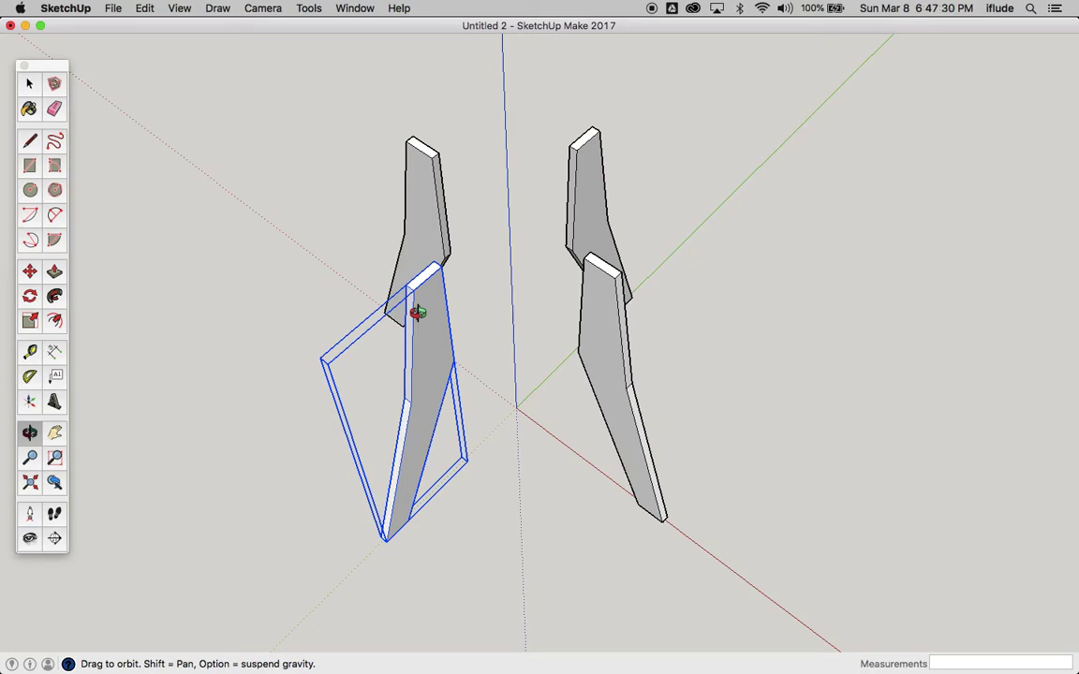
{"action": "key", "text": "super+z"}
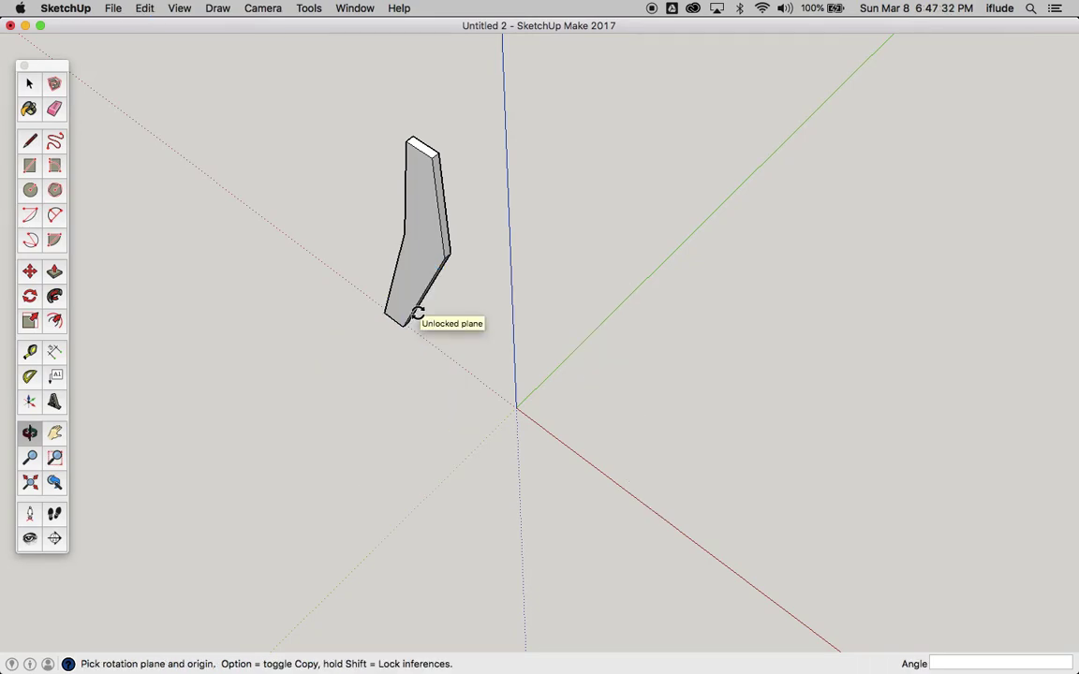
- Rotate a copy of the original leg 350° around the origin, starting from the red axis
{"action": "left_click", "coordinate": [29, 84]}
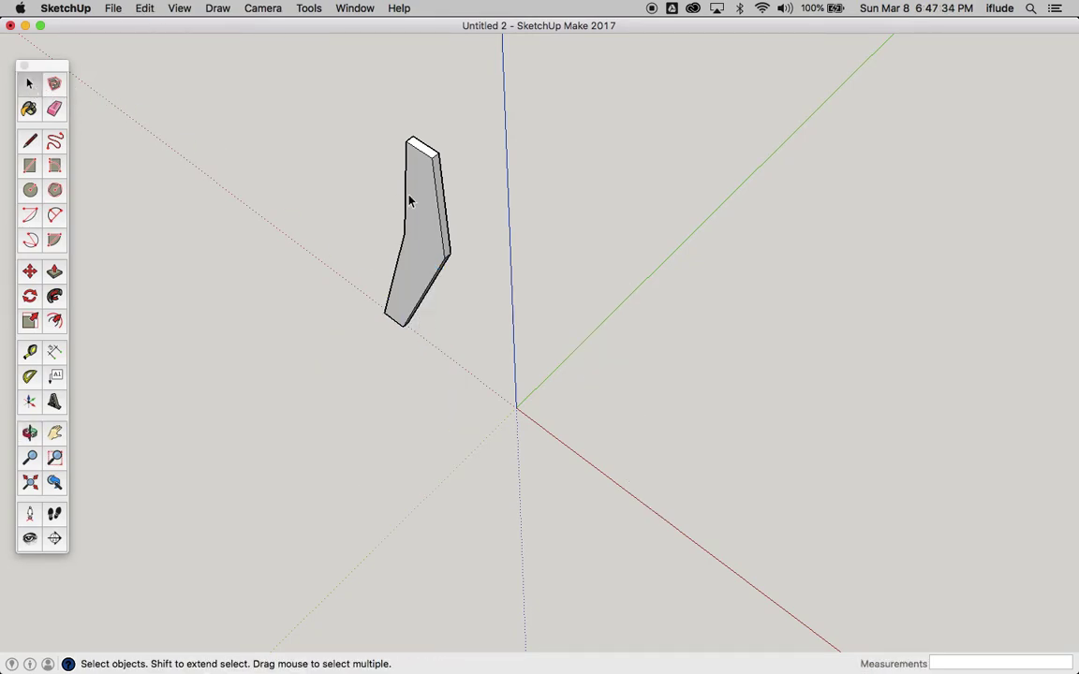
{"action": "left_click", "coordinate": [427, 216]}
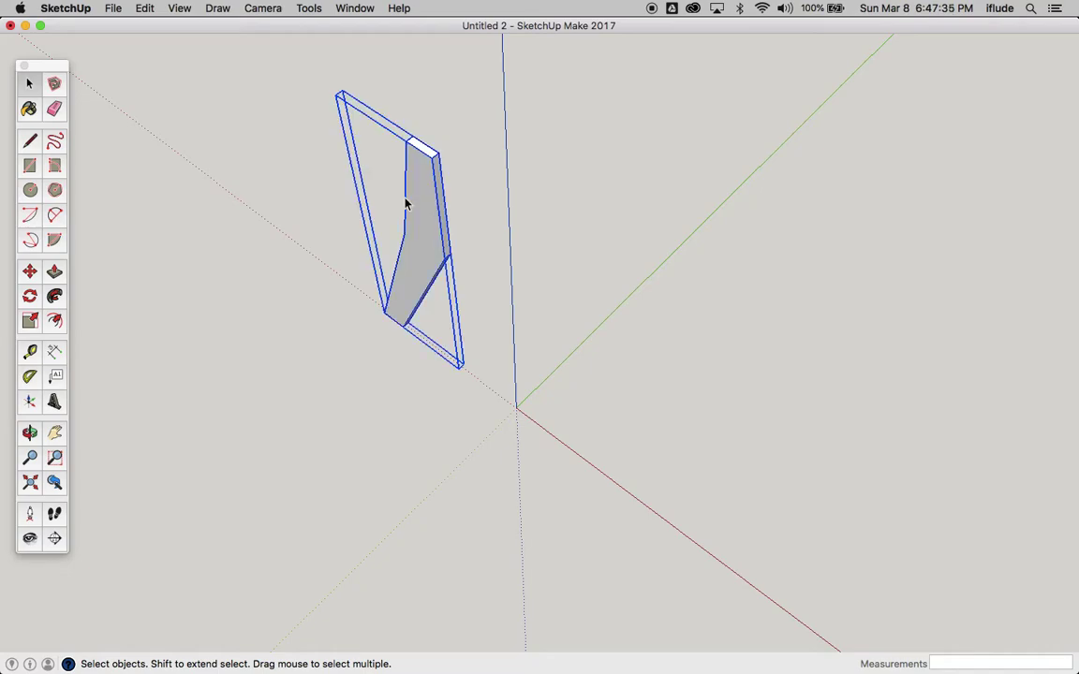
{"action": "left_click", "coordinate": [30, 297]}
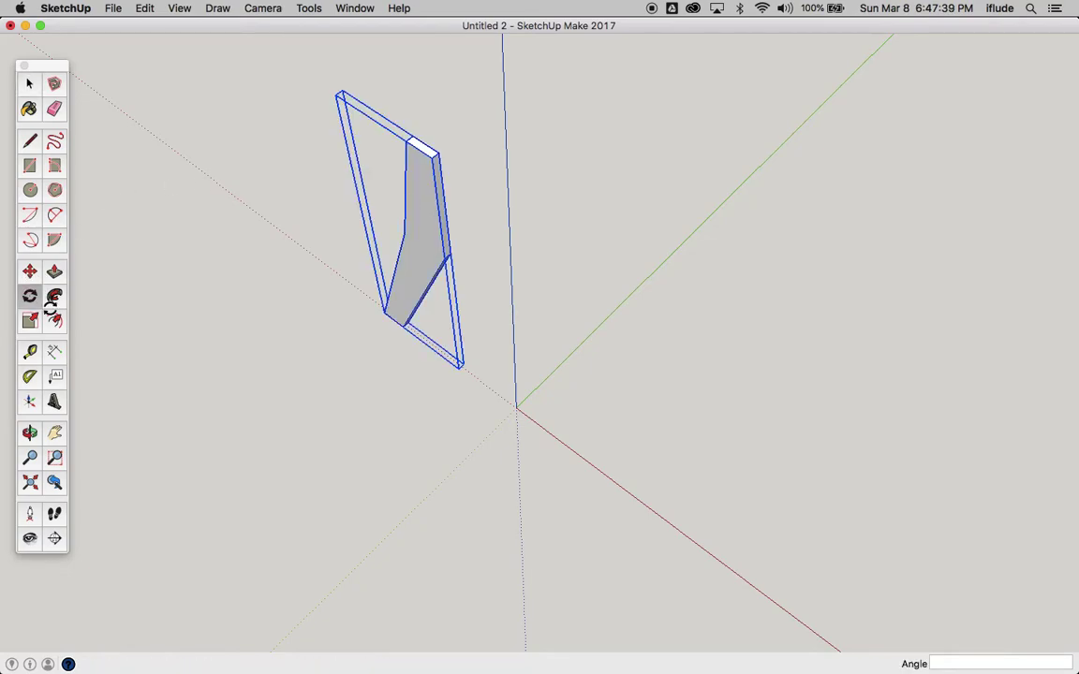
{"action": "left_click", "coordinate": [512, 407]}
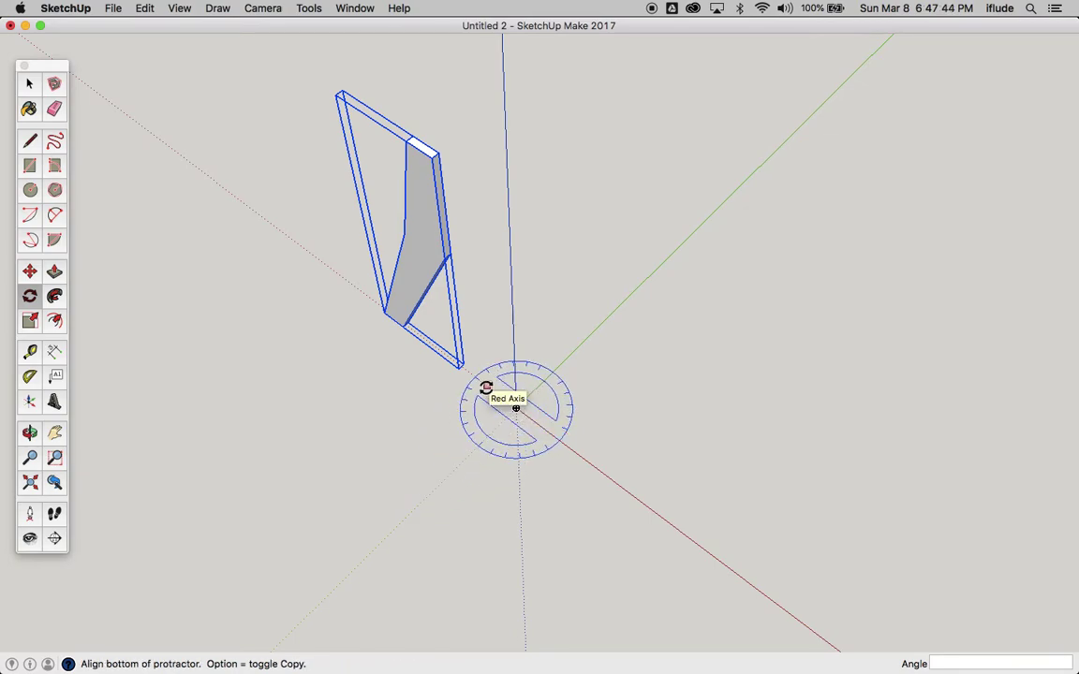
{"action": "left_click", "coordinate": [486, 386]}
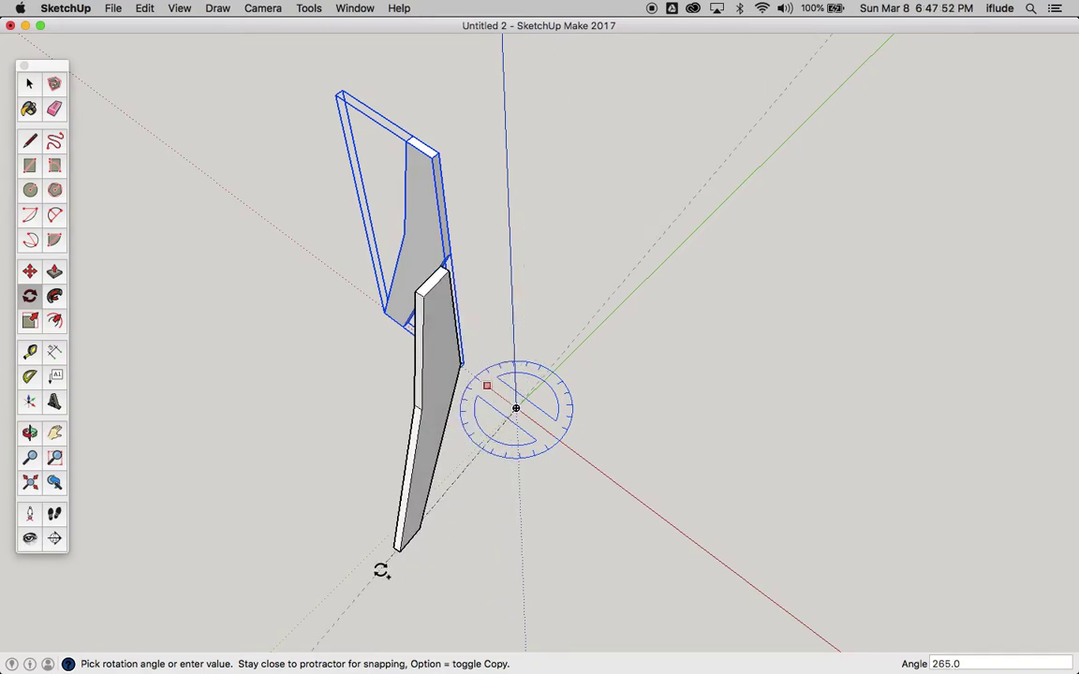
{"action": "type", "text": "350"}
{"action": "left_click", "coordinate": [381, 571]}
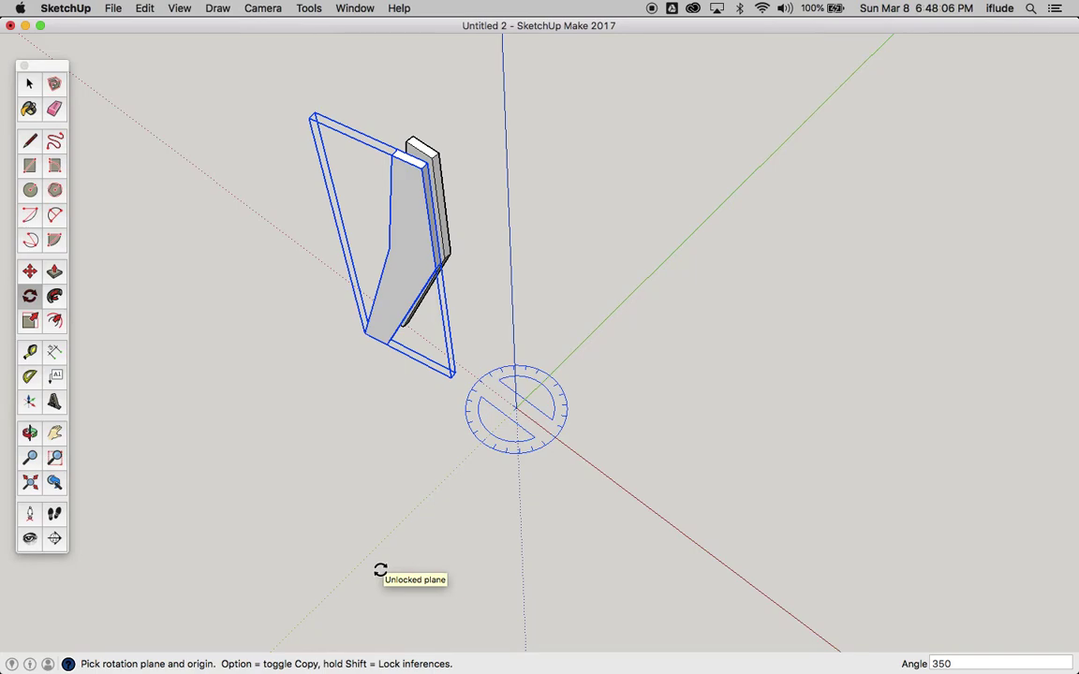
- Divide the 350° rotation into 35 evenly spaced copies with /35 to complete the ring of legs, and clear the selection
{"action": "type", "text": "/"}
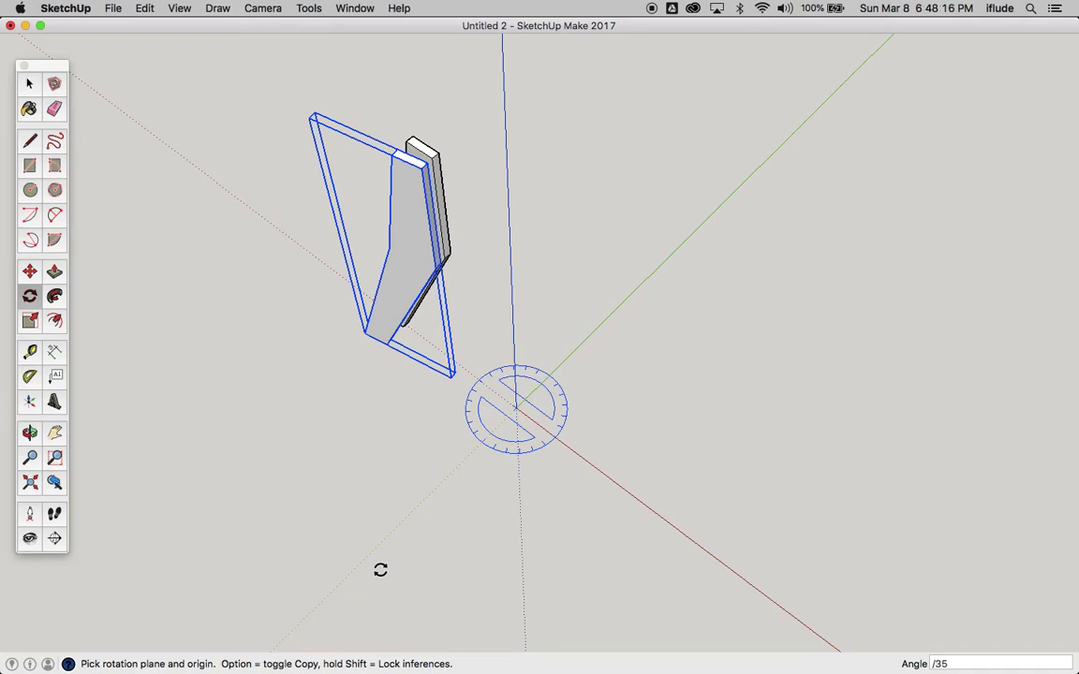
{"action": "key", "text": "Return"}
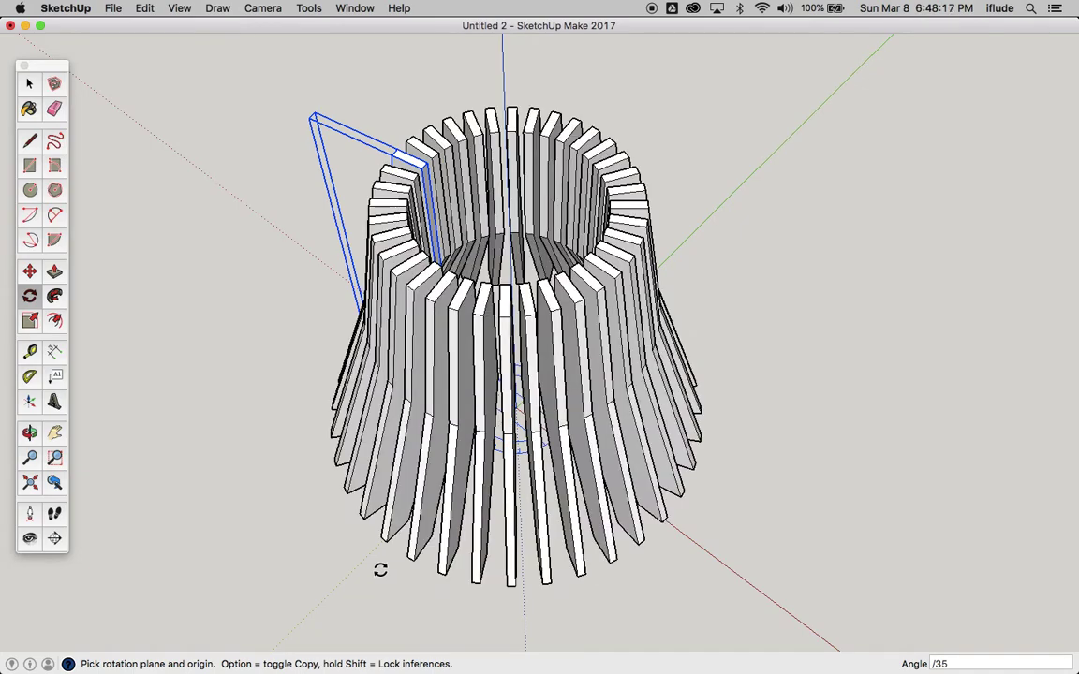
{"action": "left_click", "coordinate": [29, 432]}
{"action": "left_click_drag", "start_coordinate": [262, 300], "coordinate": [590, 230]}
{"action": "left_click", "coordinate": [29, 83]}
{"action": "left_click", "coordinate": [212, 165]}
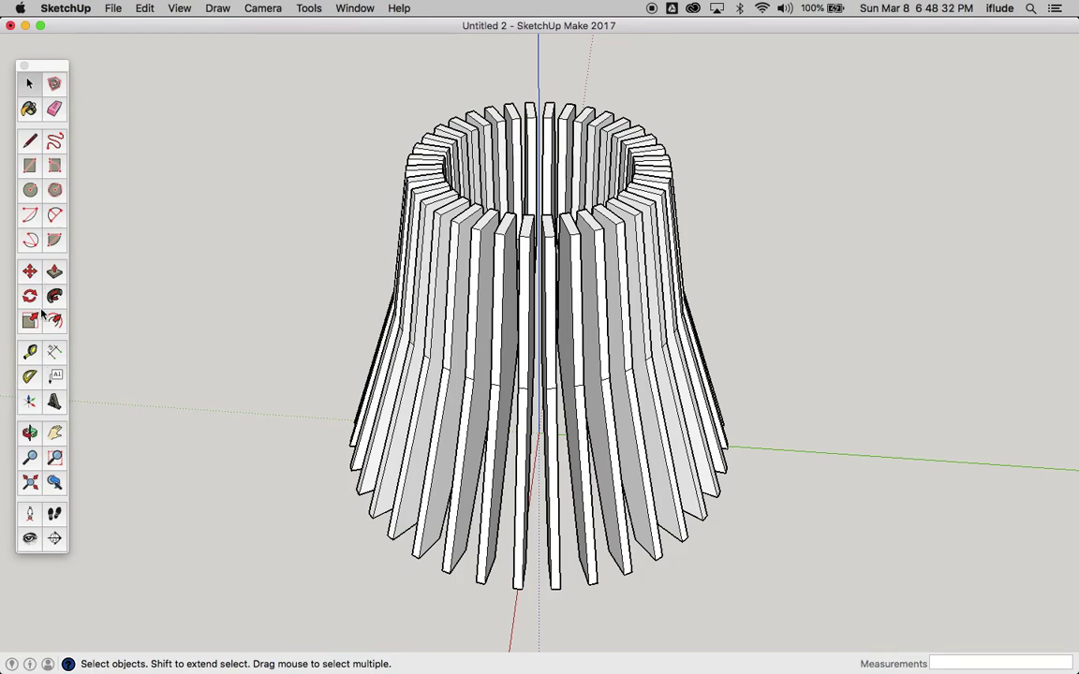
- Open one leg component and move its top outer edge outward about 147 mm along the component's green axis
{"action": "left_click", "coordinate": [29, 432]}
{"action": "left_click_drag", "start_coordinate": [78, 405], "coordinate": [573, 242]}
{"action": "scroll", "coordinate": [633, 218], "scroll_direction": "up", "scroll_amount": 5}
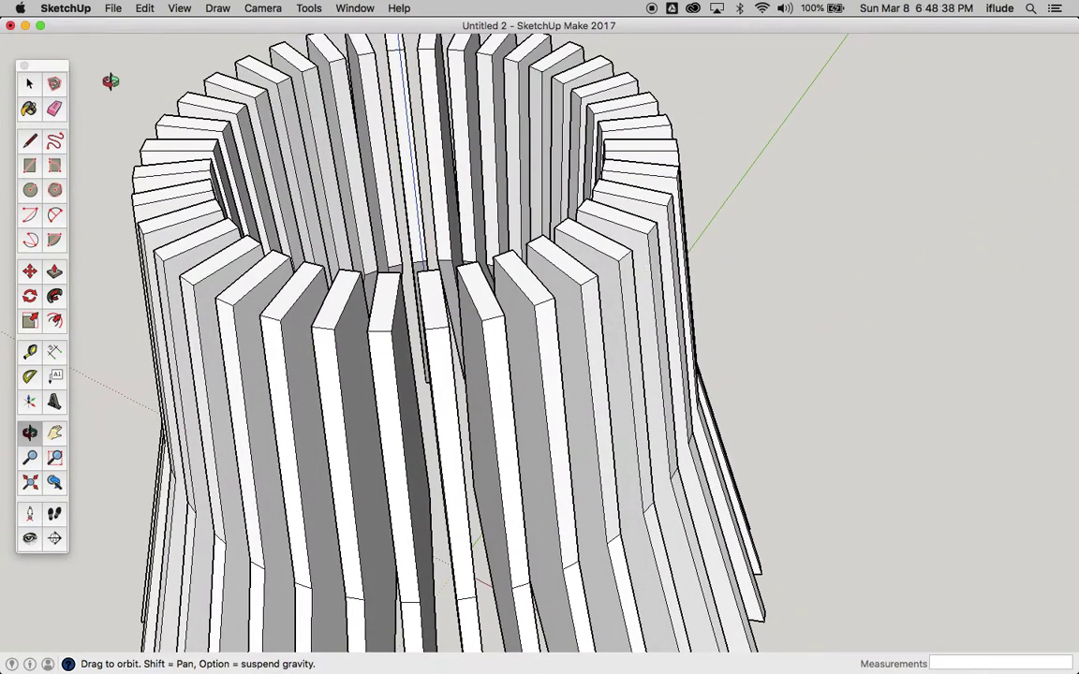
{"action": "left_click", "coordinate": [29, 85]}
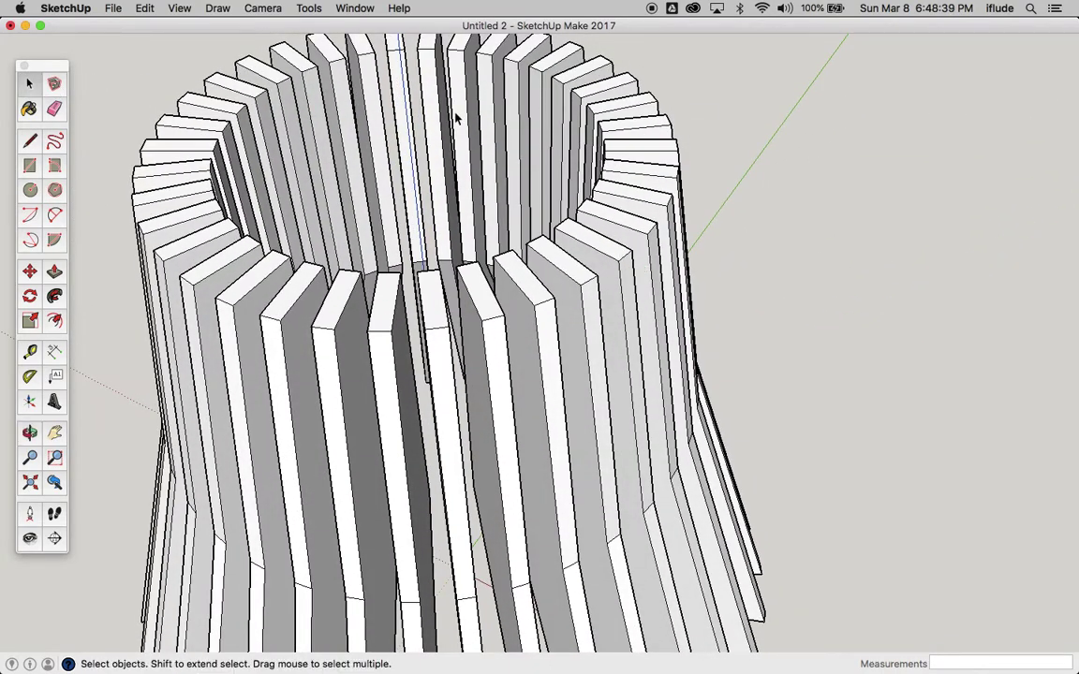
{"action": "double_click", "coordinate": [594, 251]}
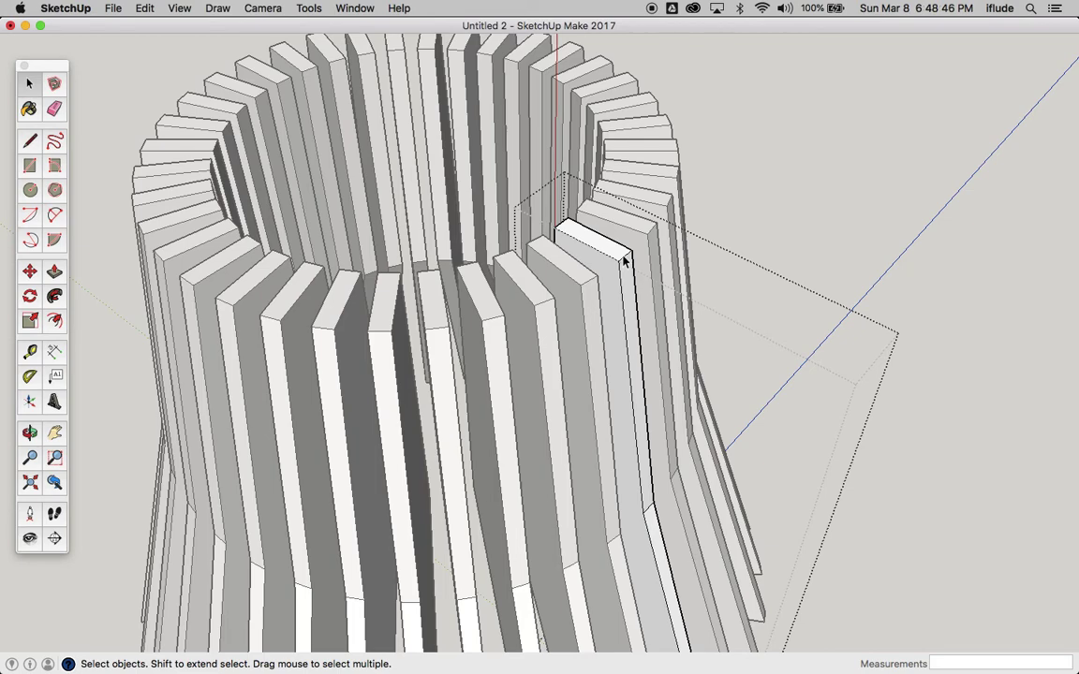
{"action": "left_click", "coordinate": [625, 261]}
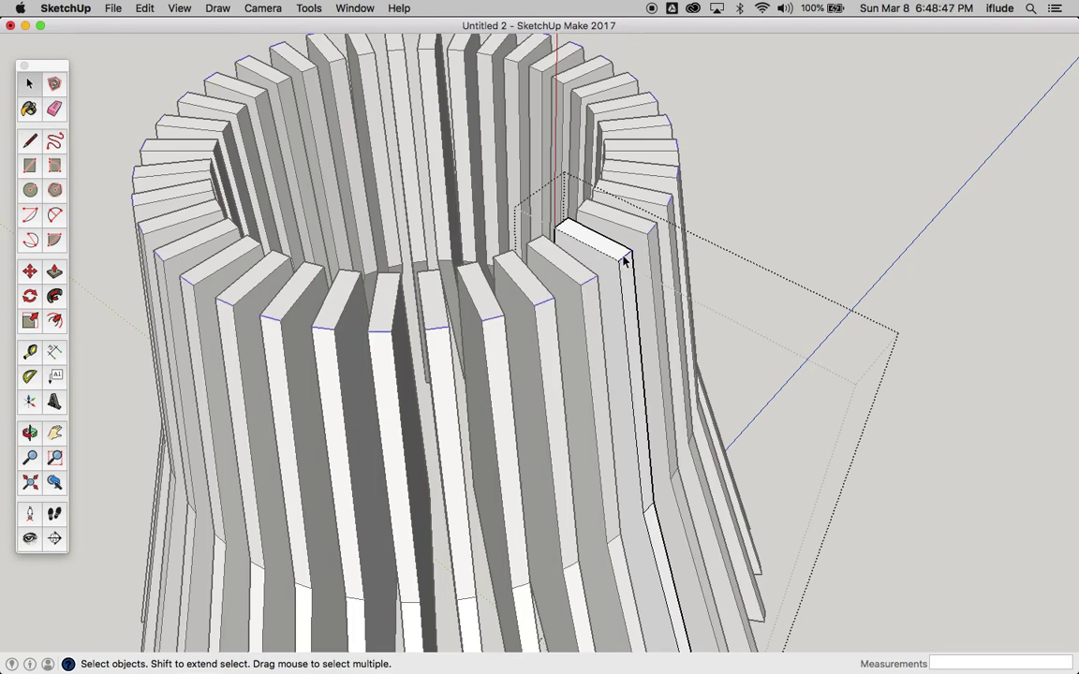
{"action": "left_click", "coordinate": [29, 272]}
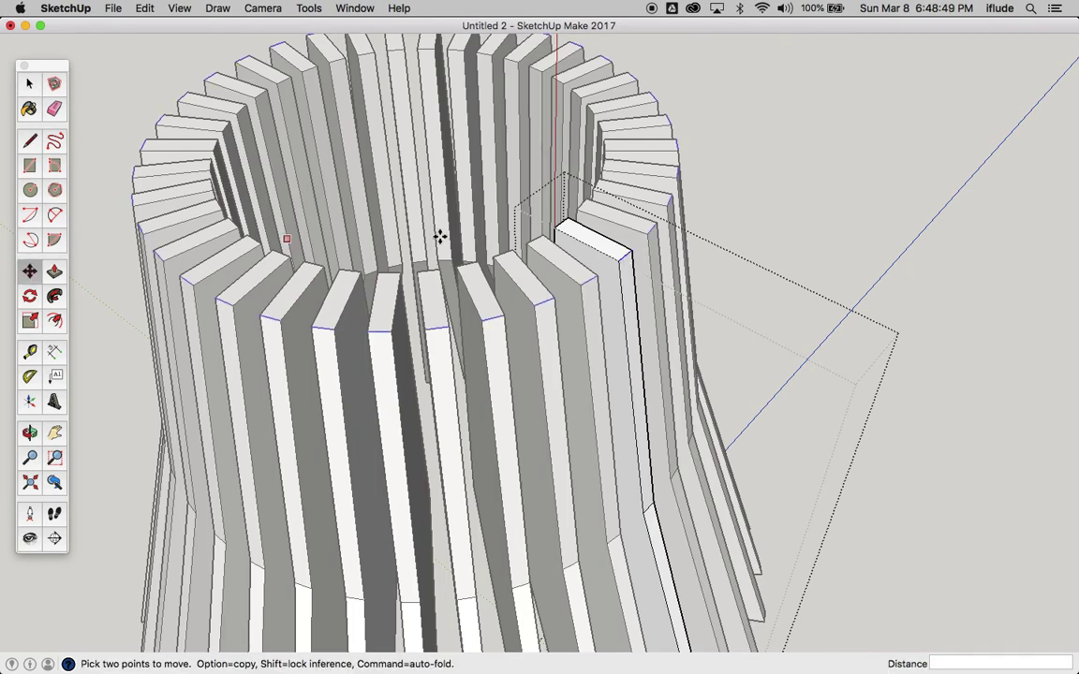
{"action": "left_click", "coordinate": [631, 253]}
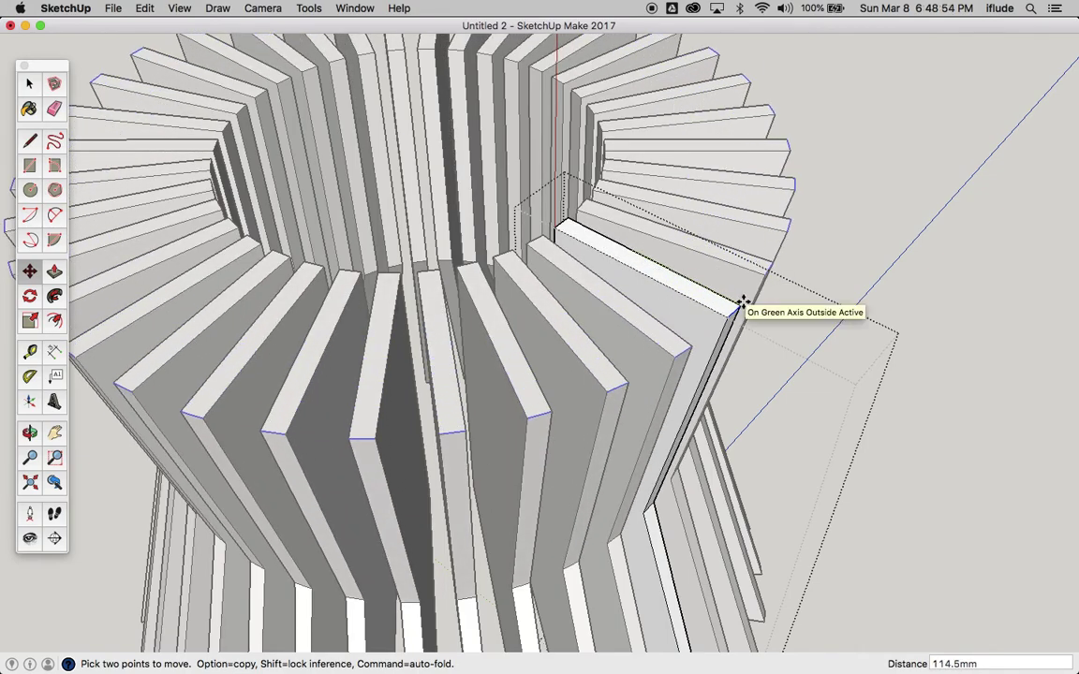
{"action": "scroll", "coordinate": [742, 301], "scroll_direction": "down", "scroll_amount": 3}
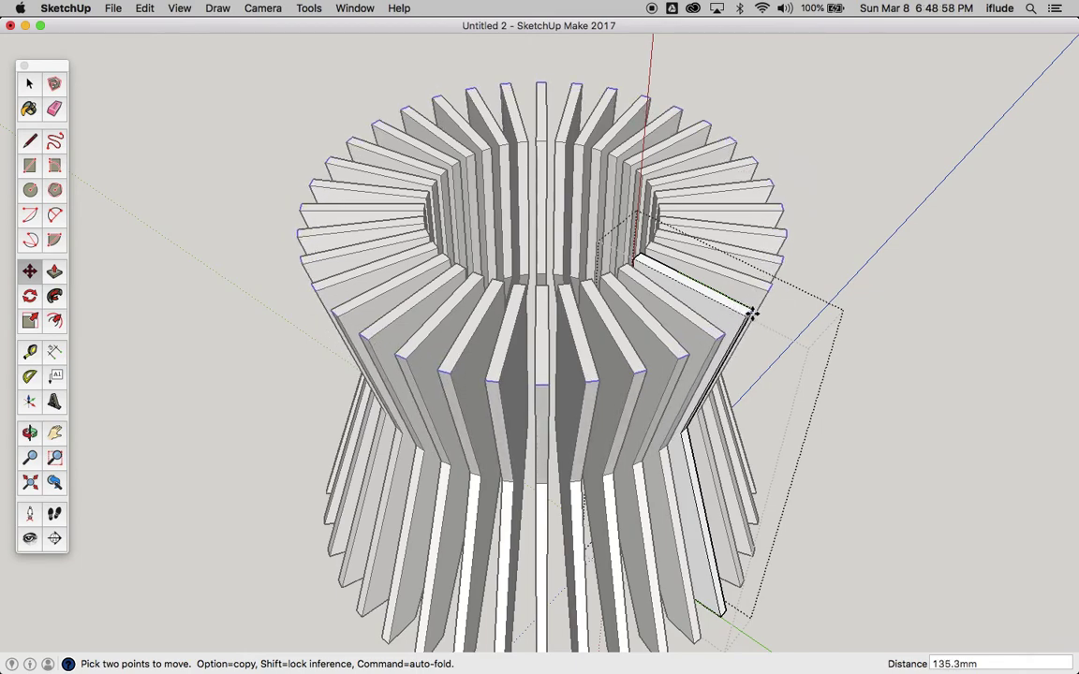
{"action": "left_click", "coordinate": [756, 317]}
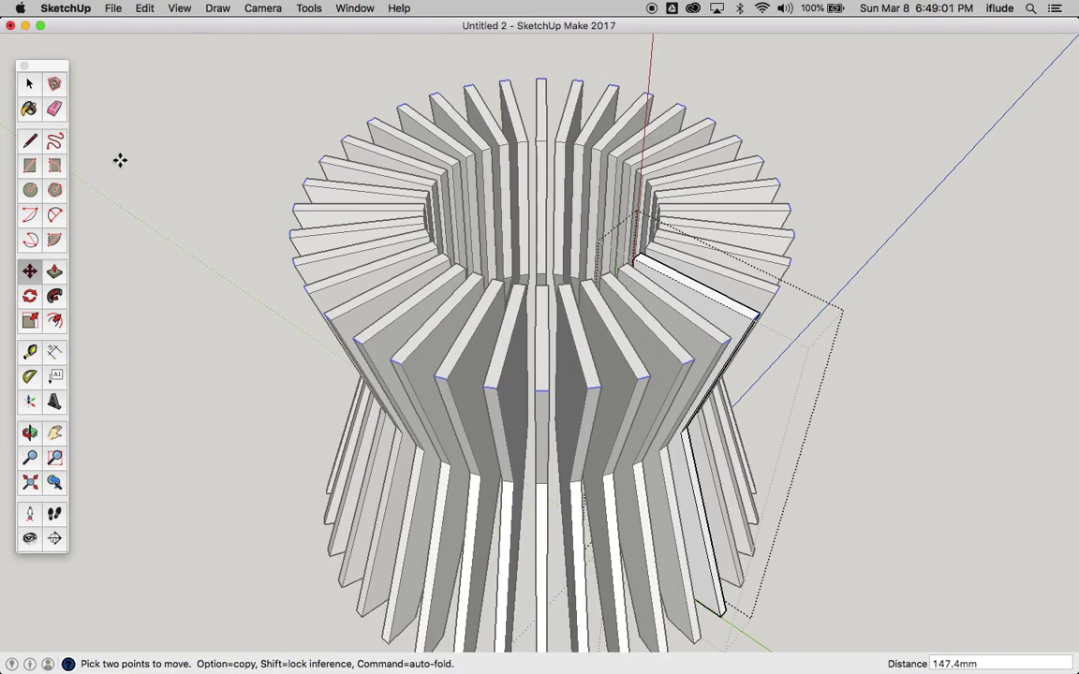
- Move the open leg's top face upward about 160 mm along the component's red axis, and leave the component
{"action": "left_click", "coordinate": [29, 84]}
{"action": "scroll", "coordinate": [694, 292], "scroll_direction": "up", "scroll_amount": 5}
{"action": "left_click", "coordinate": [692, 293]}
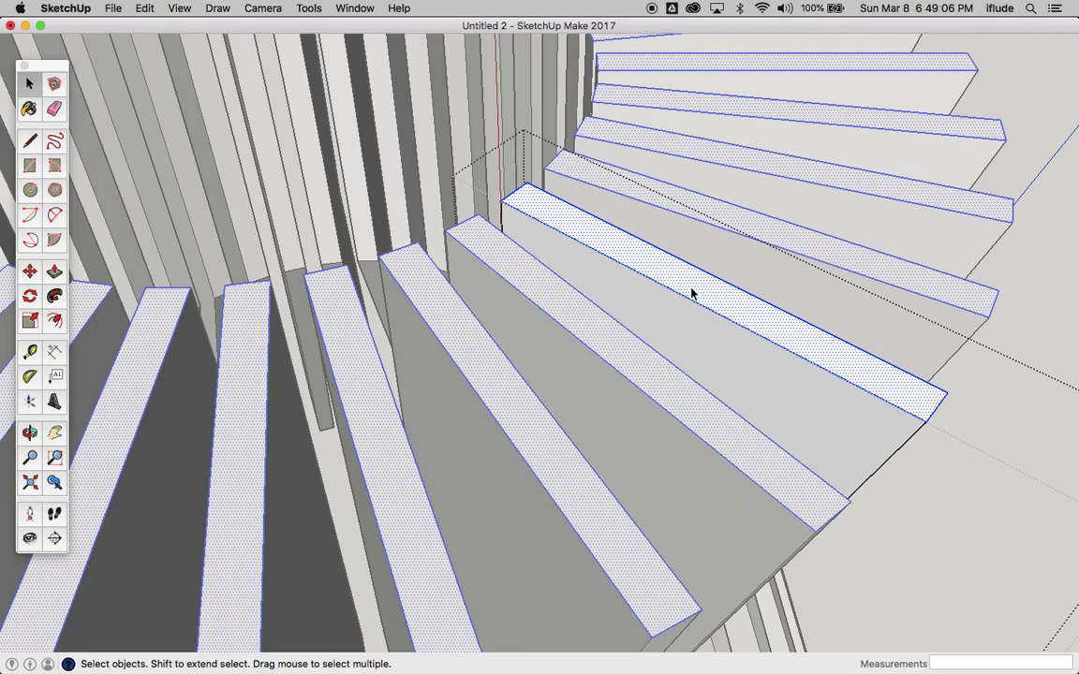
{"action": "left_click", "coordinate": [29, 271]}
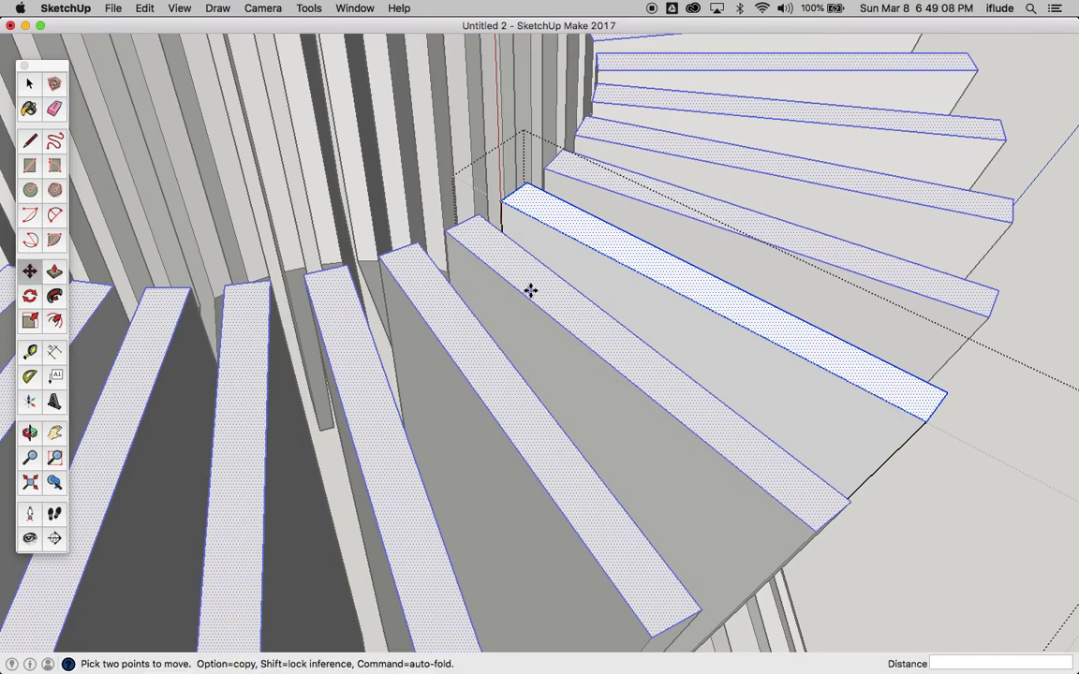
{"action": "scroll", "coordinate": [927, 414], "scroll_direction": "down", "scroll_amount": 6}
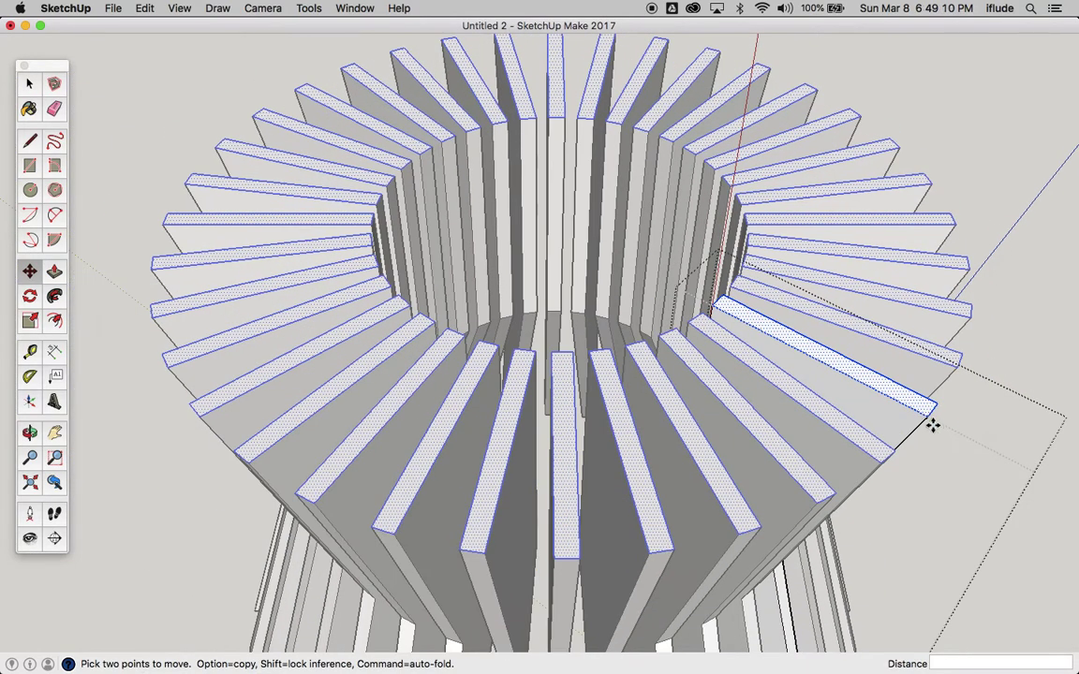
{"action": "left_click", "coordinate": [930, 423]}
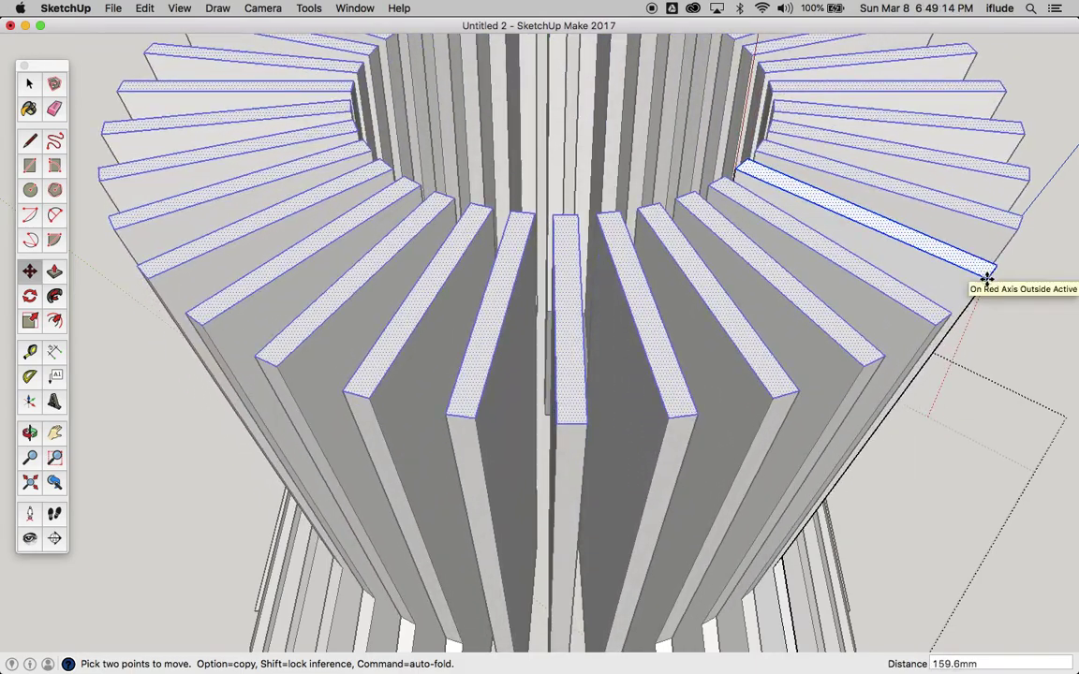
{"action": "scroll", "coordinate": [988, 279], "scroll_direction": "down", "scroll_amount": 6}
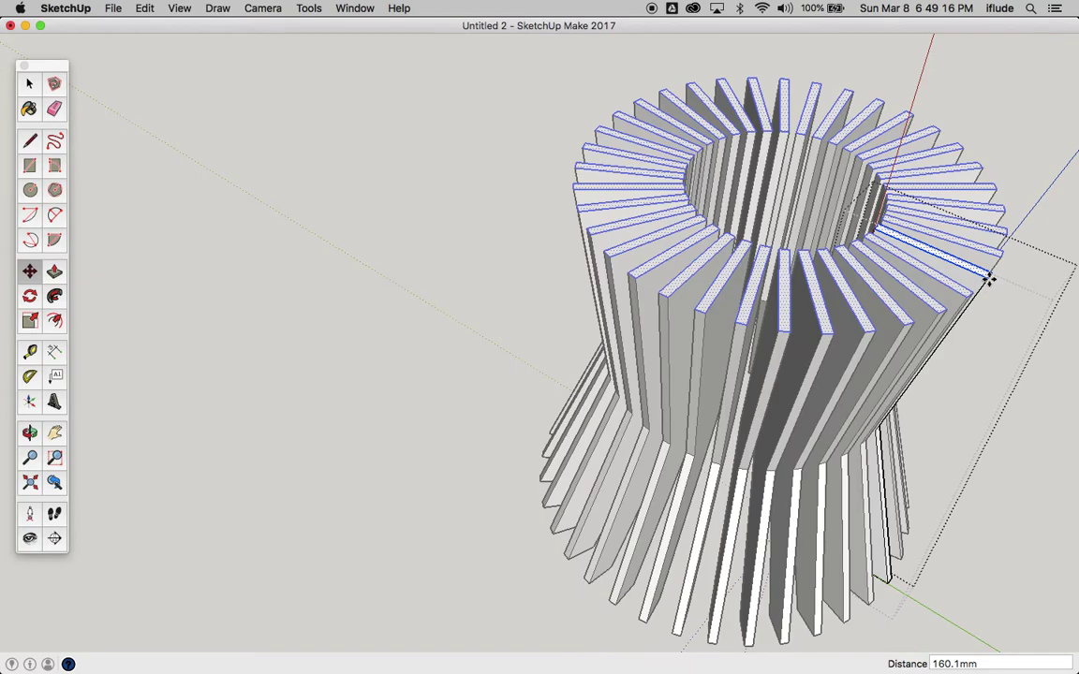
{"action": "left_click", "coordinate": [988, 279]}
{"action": "left_click", "coordinate": [29, 83]}
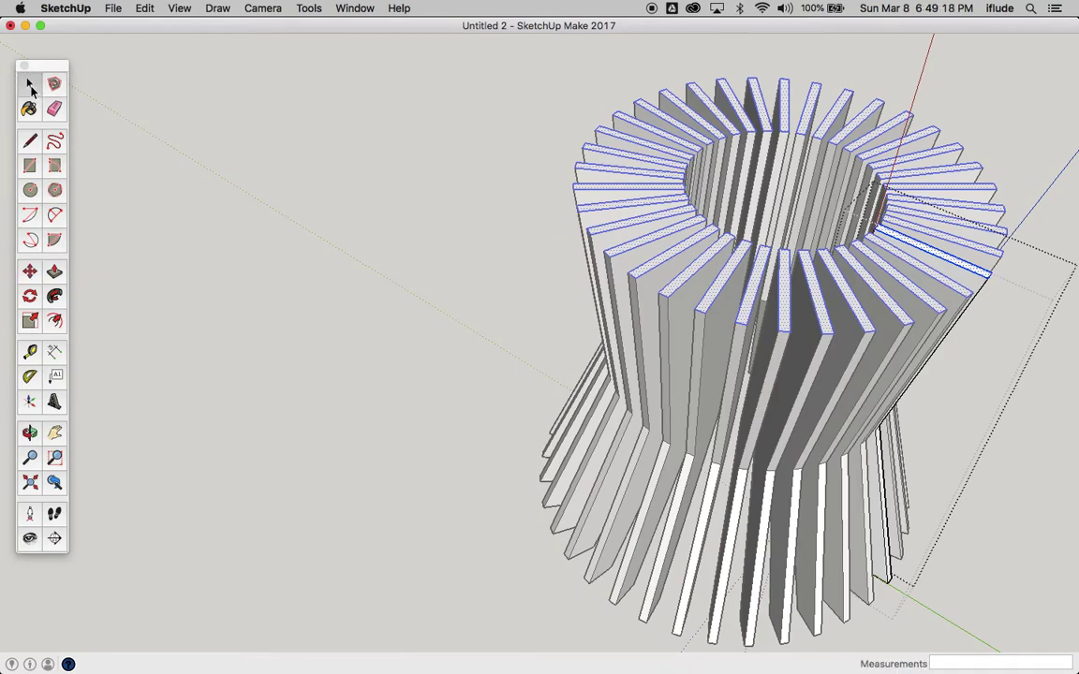
{"action": "left_click", "coordinate": [370, 234]}
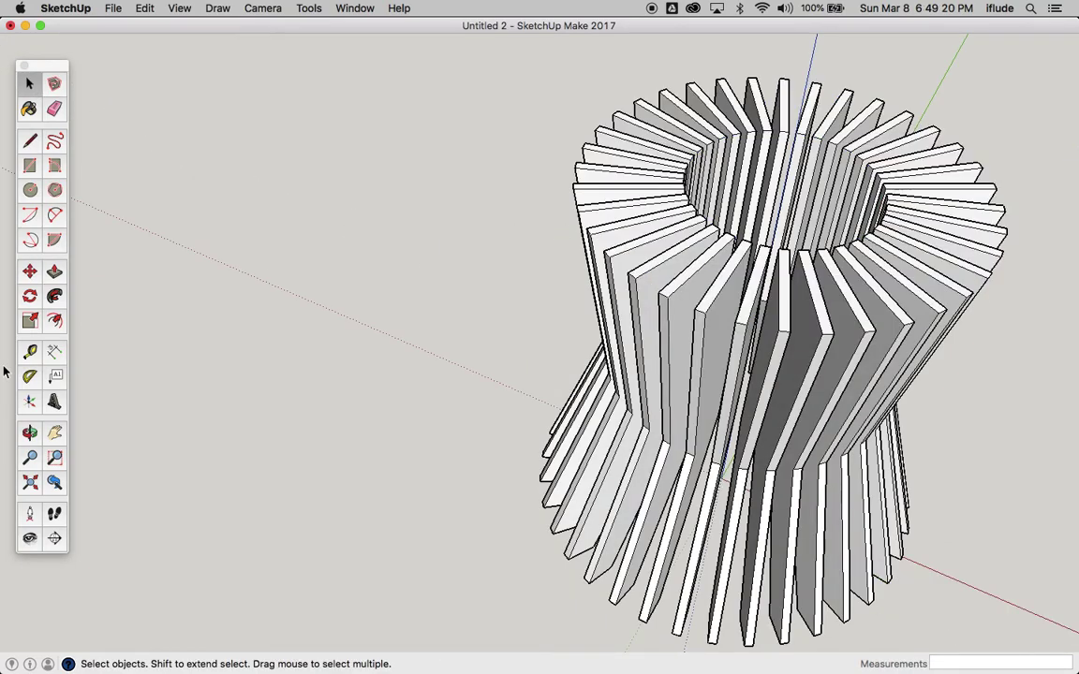
{"action": "left_click", "coordinate": [29, 432]}
{"action": "left_click_drag", "start_coordinate": [381, 317], "coordinate": [337, 289]}
{"action": "scroll", "coordinate": [528, 231], "scroll_direction": "down", "scroll_amount": 10}
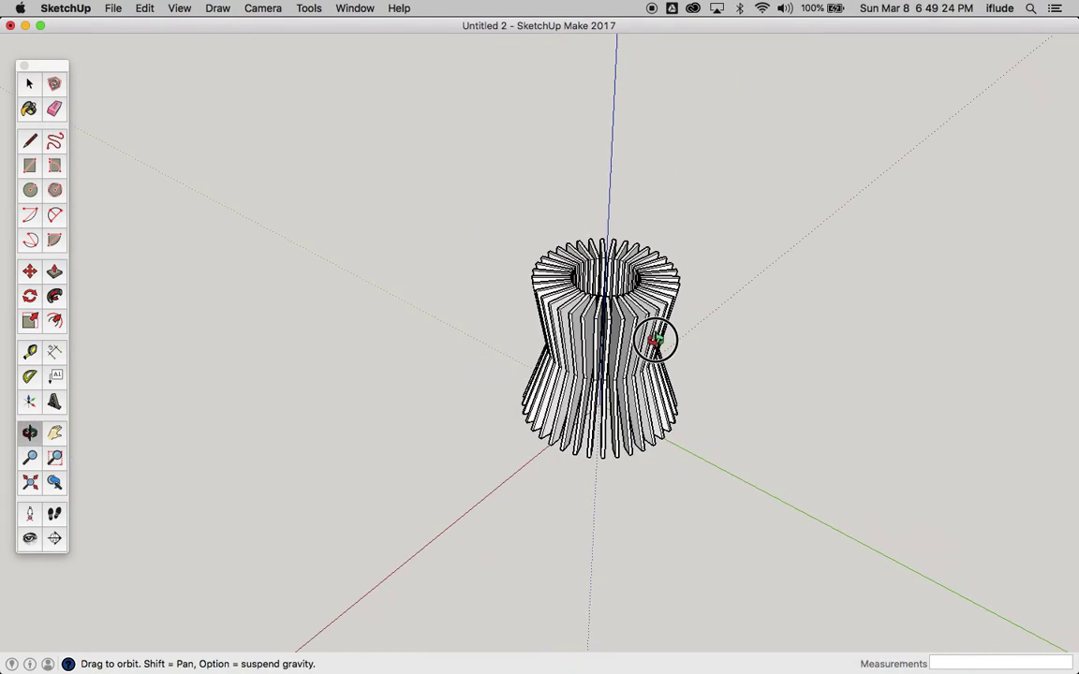